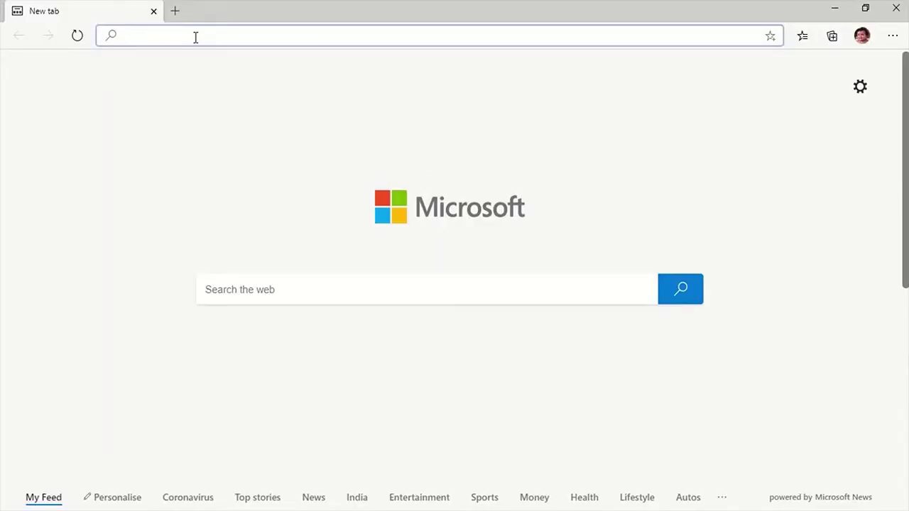
Step: Load staging.kalki.io in Edge to reach the Kalki.io sign-in page
type("sta")
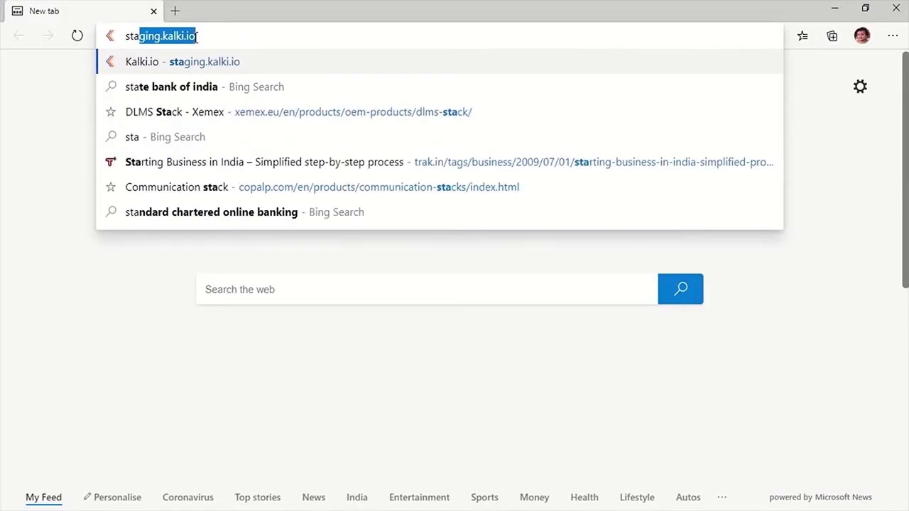
type("ging.kalk")
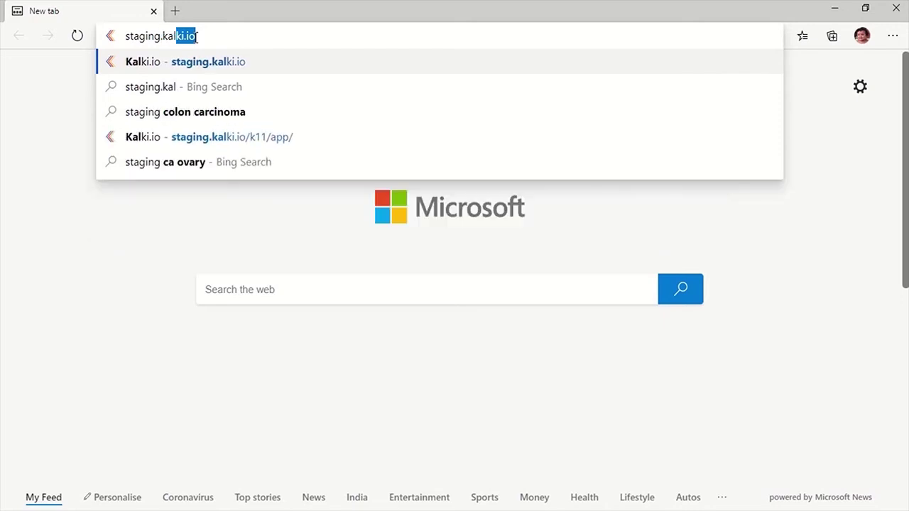
type("i.io")
key("Return")
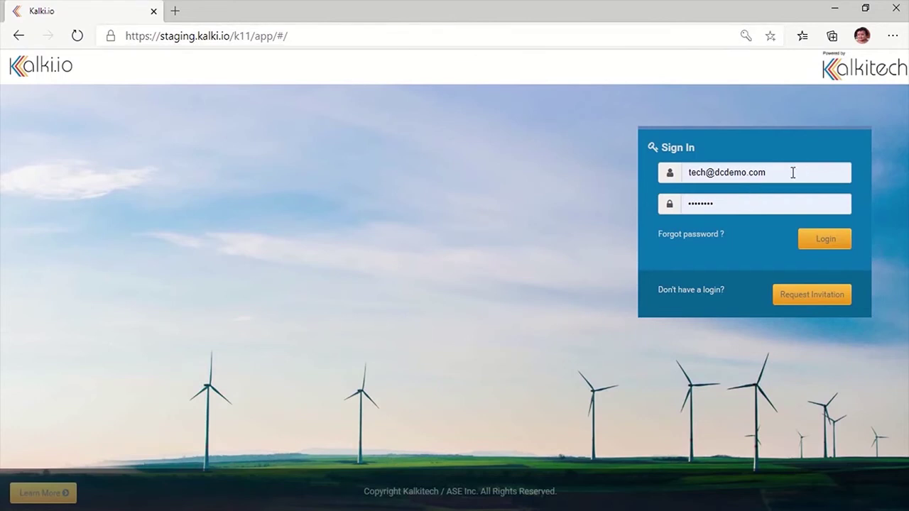
Step: Log in with the saved technician e-mail and its account password
left_click(792, 173)
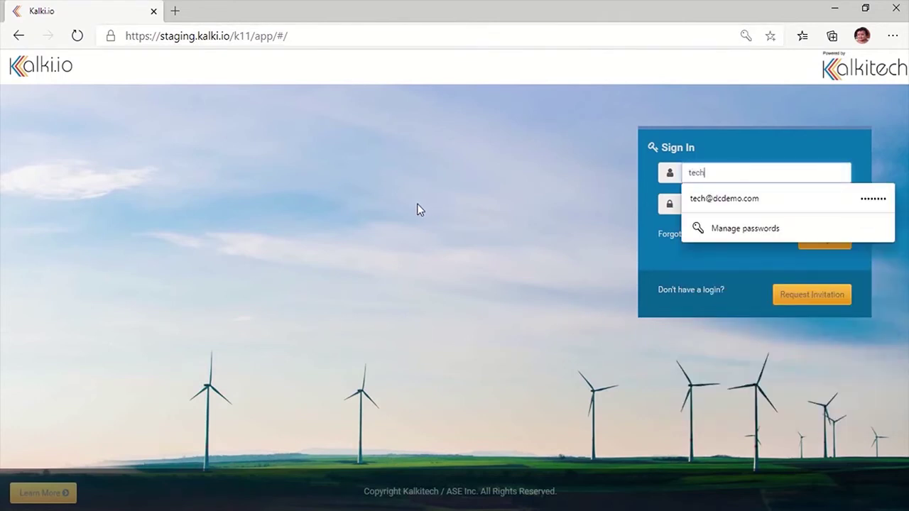
key("Tab")
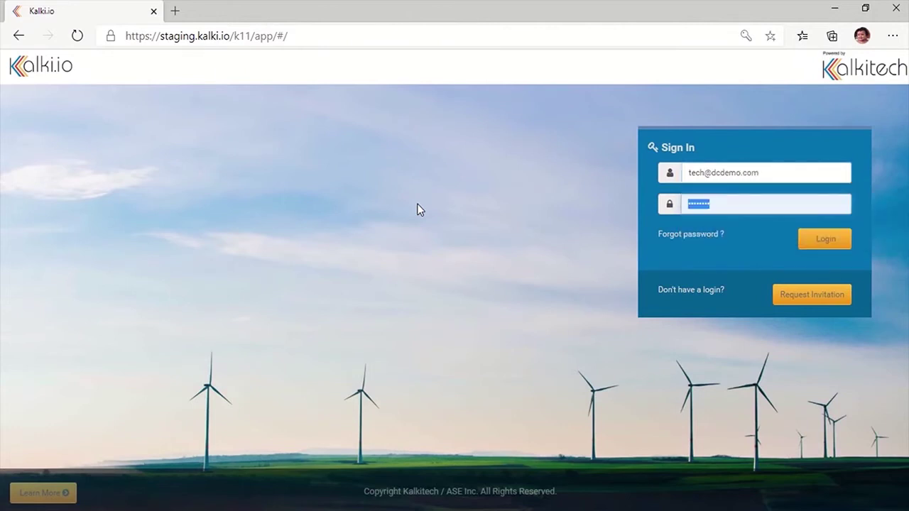
type("••••••••")
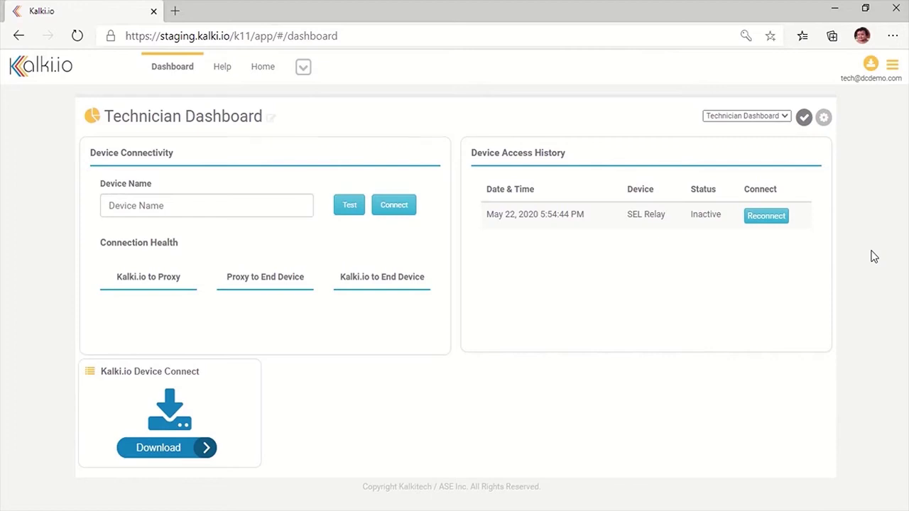
Step: Test the connection to SEL Relay, then download the Kalki.io Device Connect app
left_click(162, 210)
type("SEL")
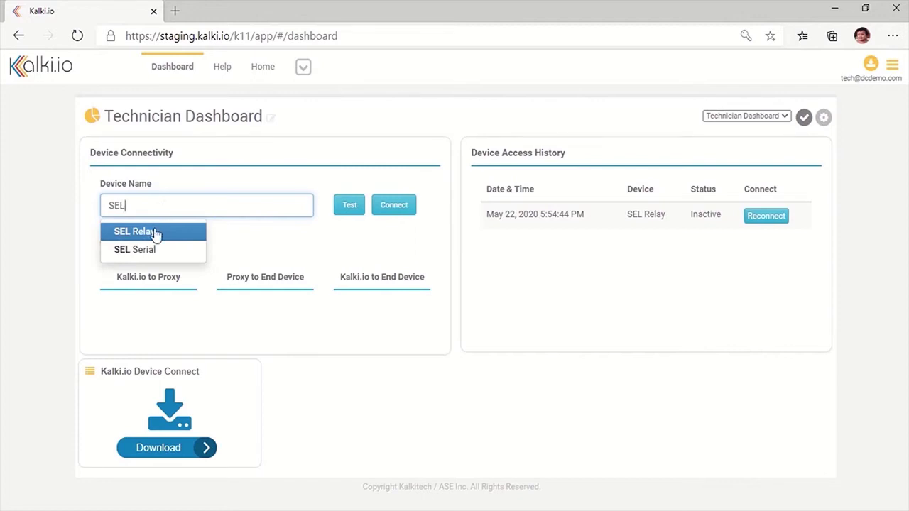
left_click(154, 232)
left_click(346, 210)
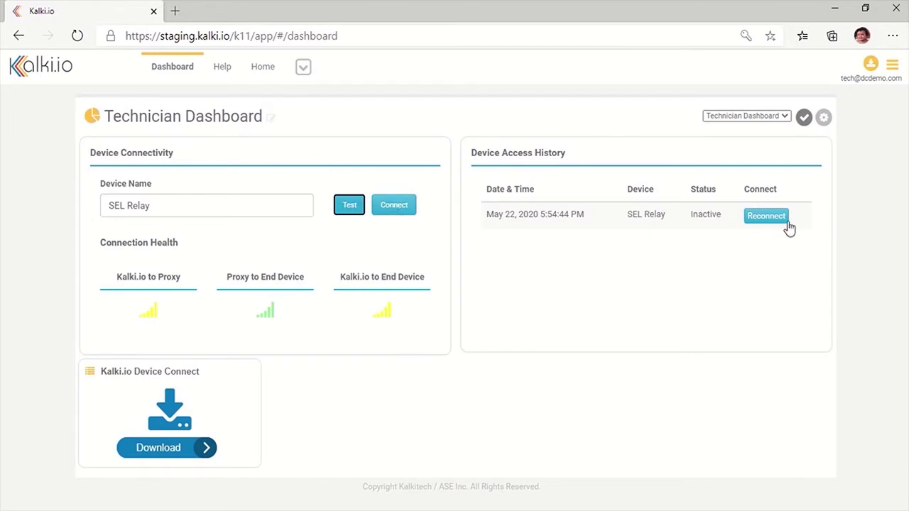
left_click(182, 458)
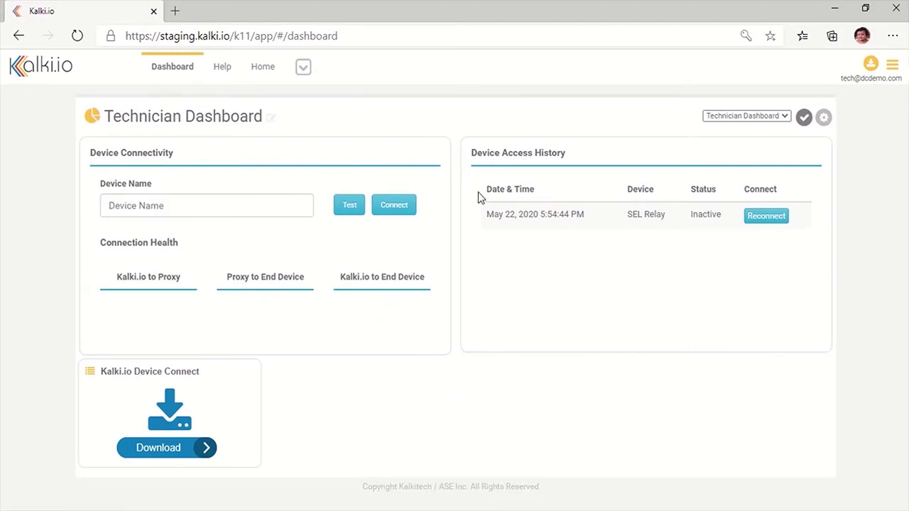
Step: Connect to SEL Relay and allow Kalki.io Device Connect to launch from the browser
left_click(241, 205)
type("SEL")
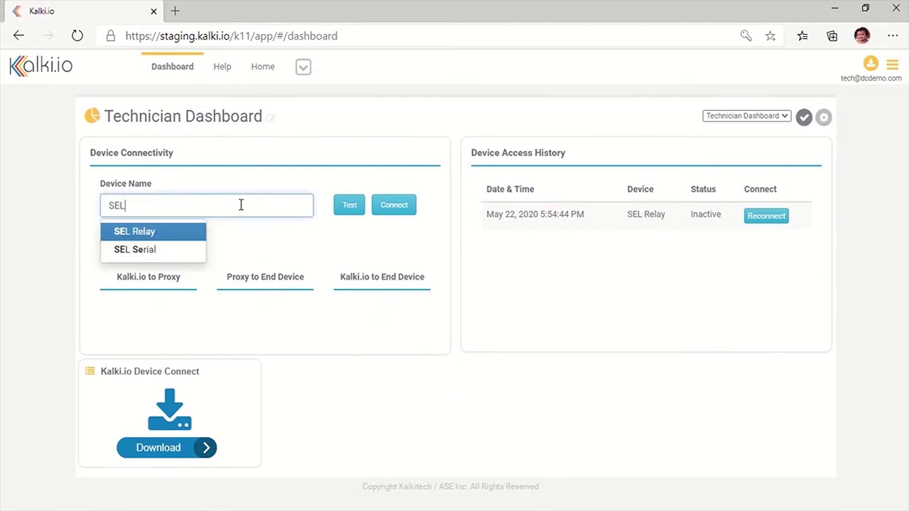
left_click(196, 234)
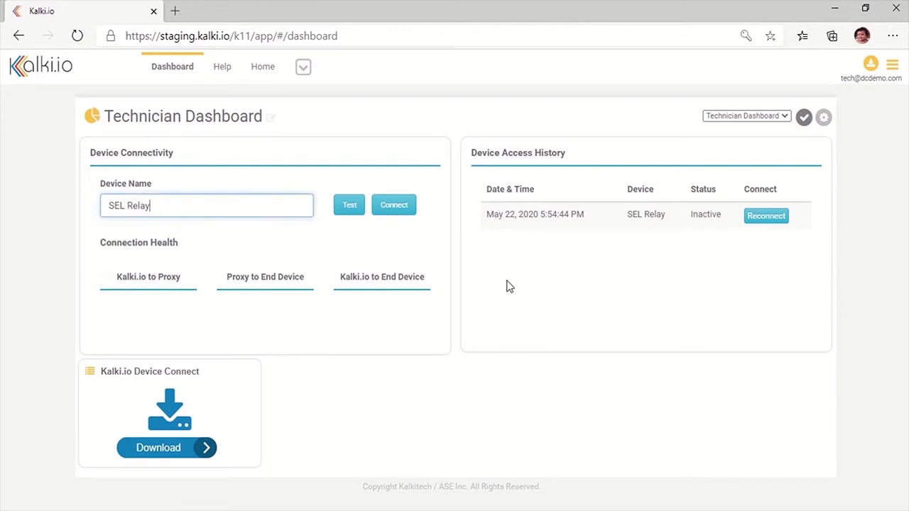
left_click(398, 207)
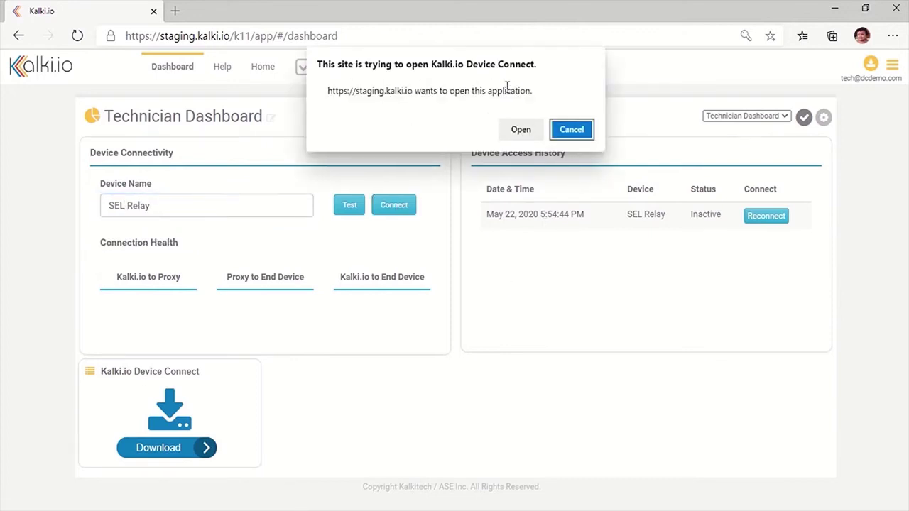
left_click(520, 128)
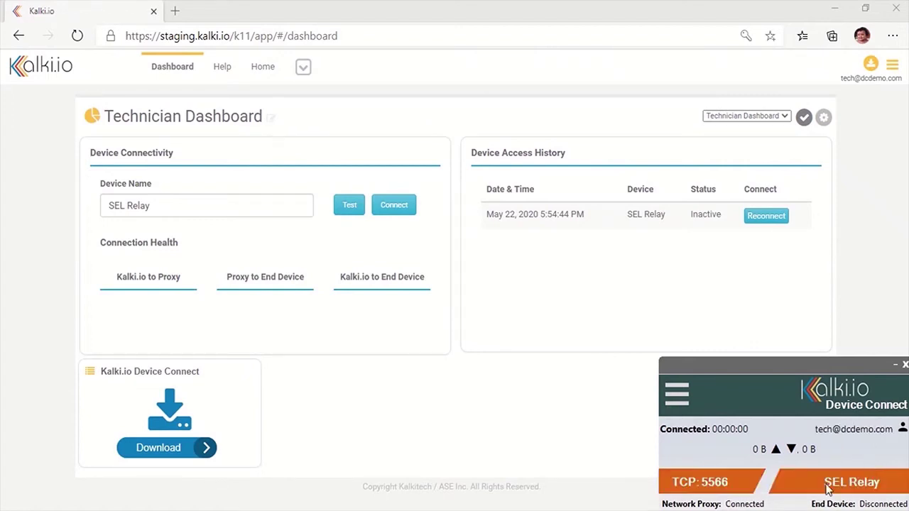
Step: Launch AcSELerator QuickSet from the Start menu's SEL Applications folder
left_click(8, 505)
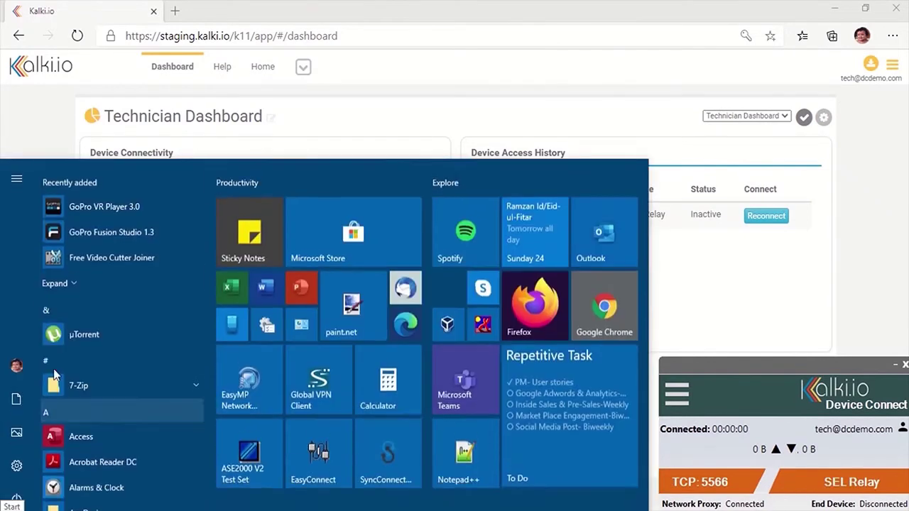
left_click(94, 180)
left_click(107, 394)
left_click(135, 198)
left_click(115, 246)
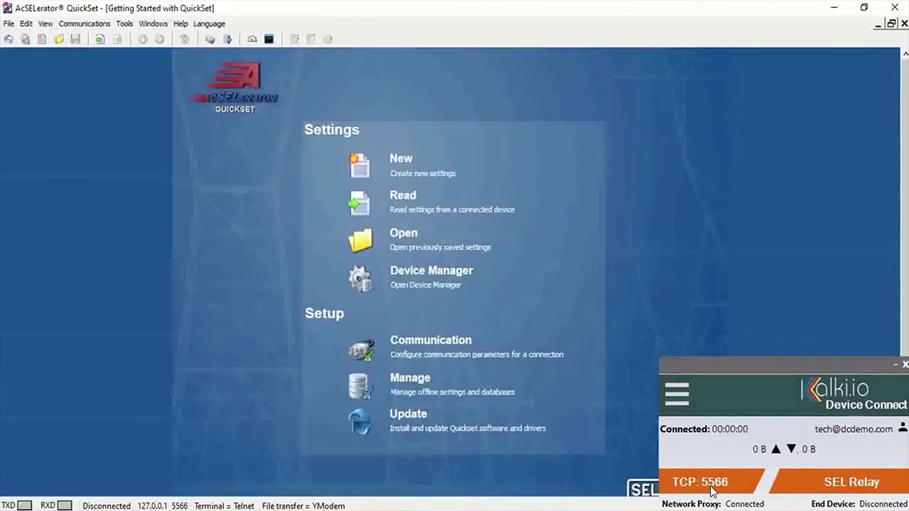
Step: Set communication parameters to host 127.0.0.1, Telnet port 5566, and apply to connect
left_click(109, 25)
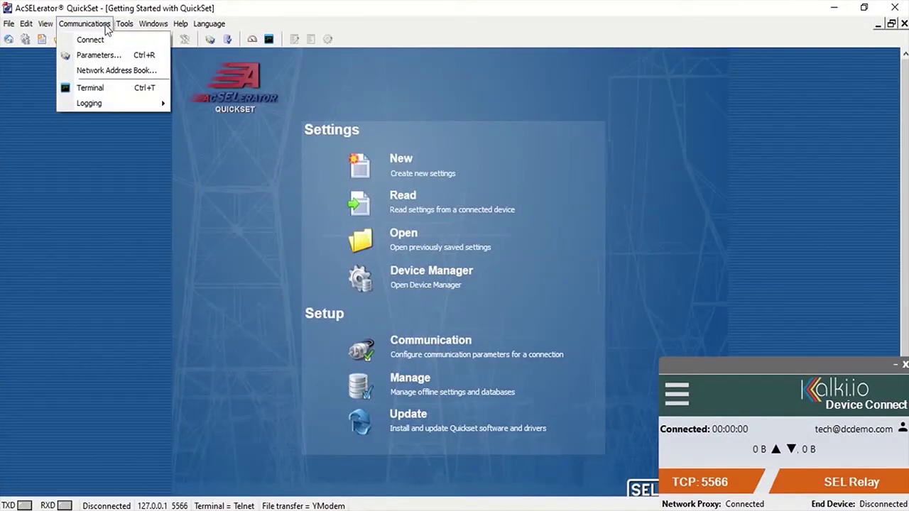
left_click(102, 55)
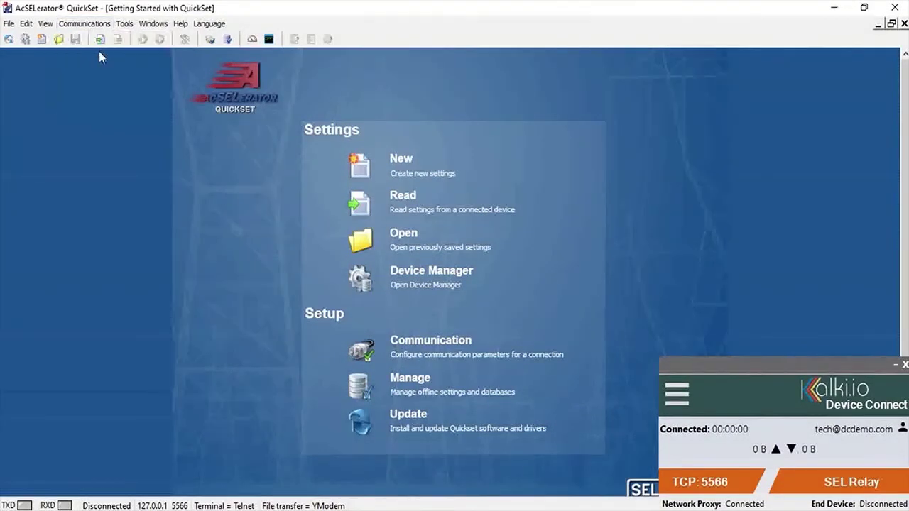
double_click(465, 166)
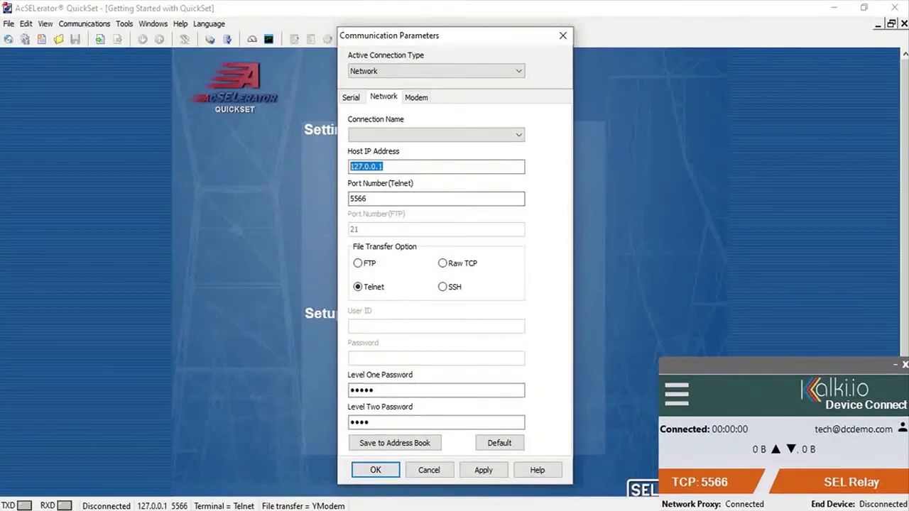
key("Tab")
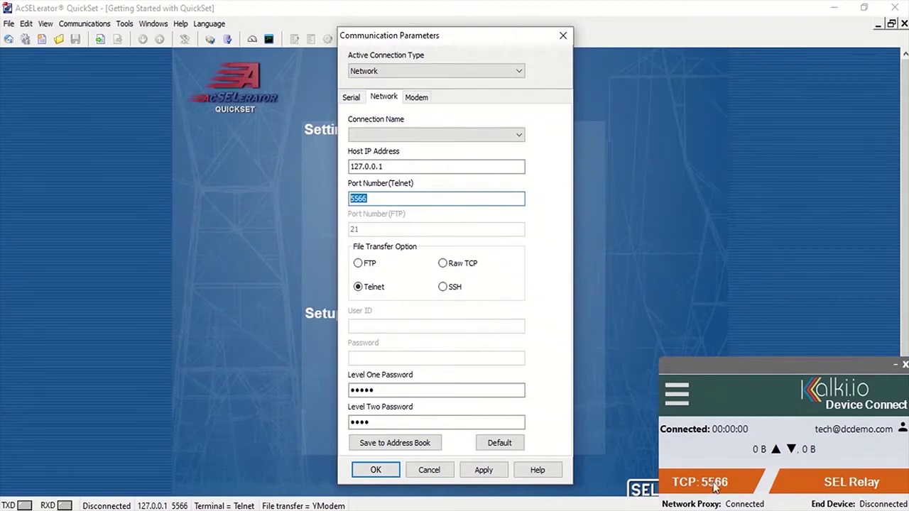
left_click(482, 472)
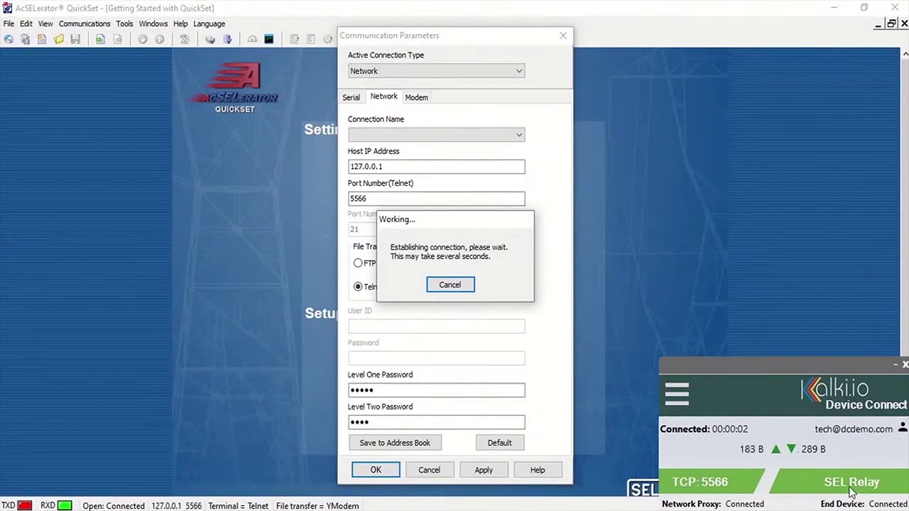
left_click(378, 469)
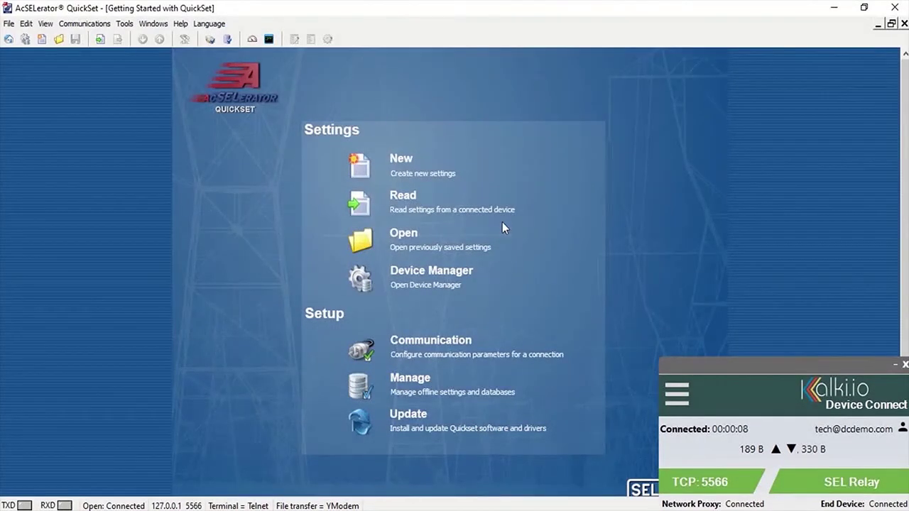
Step: Read the SEL-421 relay's settings from the Getting Started page
left_click(402, 204)
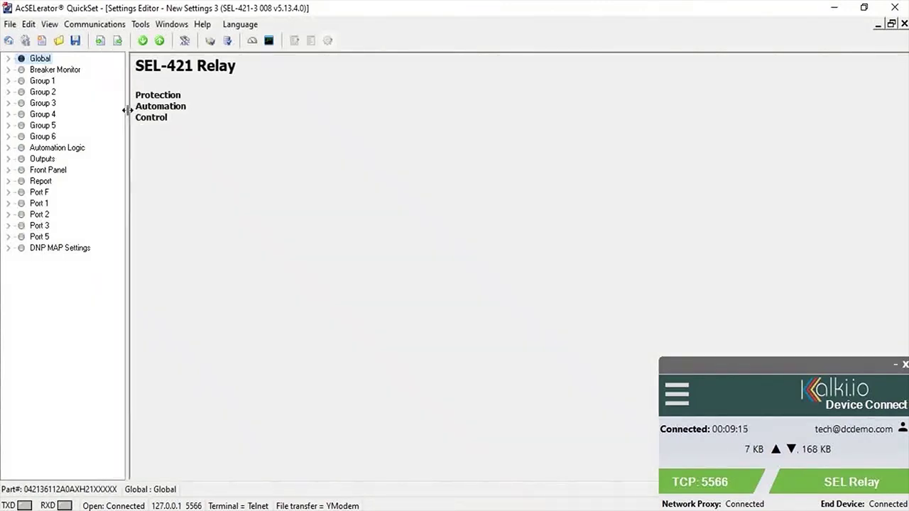
Step: Browse the Breaker Monitor, Group 1, IEC 61850 and Global settings pages
left_click(41, 69)
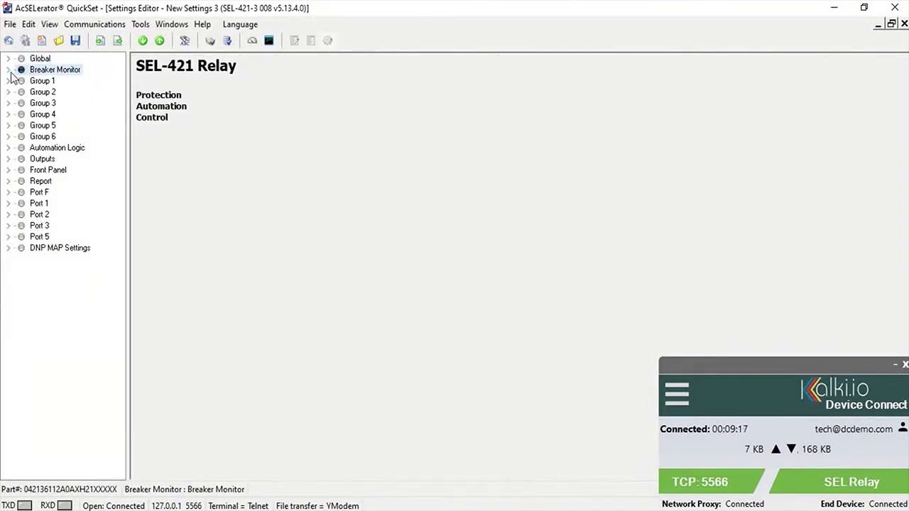
left_click(8, 69)
left_click(57, 81)
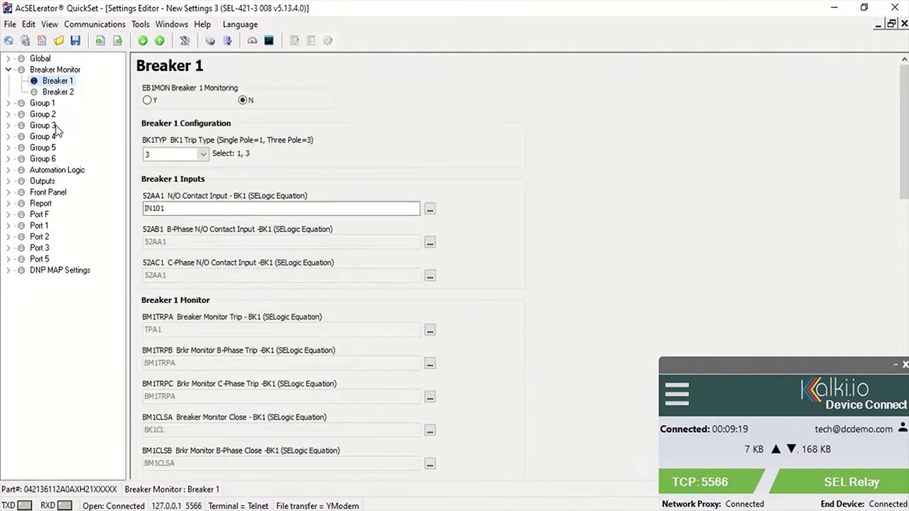
left_click(59, 91)
left_click(8, 103)
left_click(68, 125)
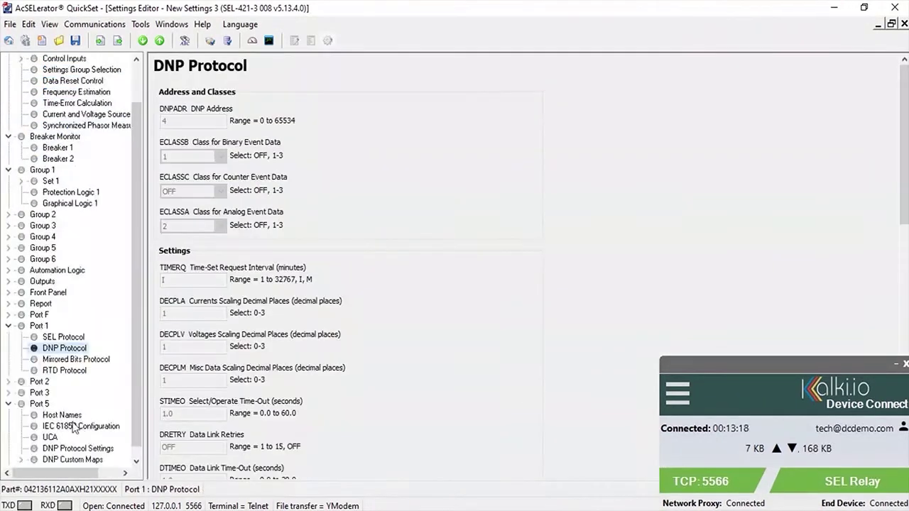
left_click(71, 426)
scroll(133, 83, "up", 2)
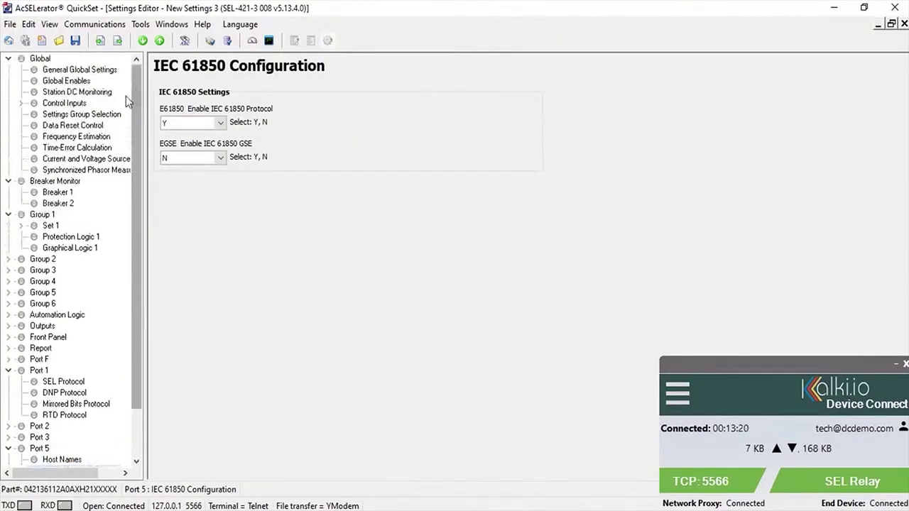
left_click(76, 81)
left_click(97, 70)
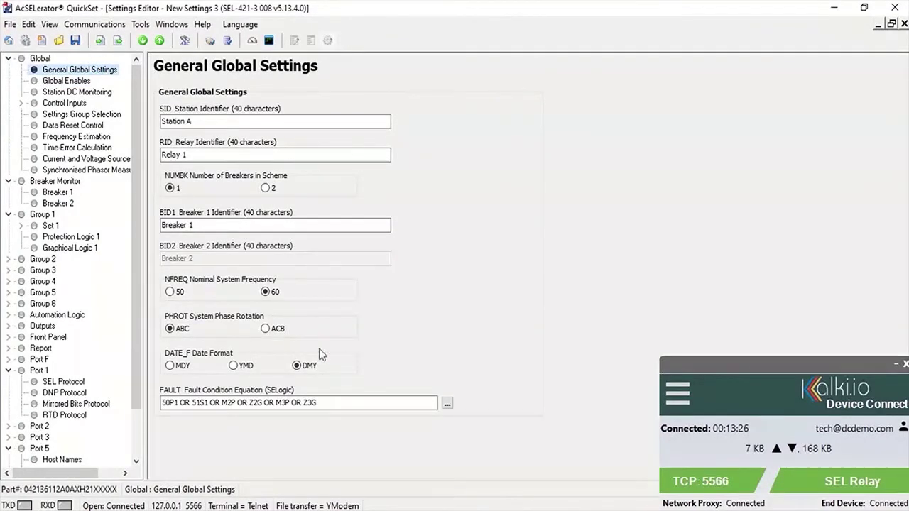
Step: Set system phase rotation PHROT to ACB and save the settings as New Settings 3
left_click(265, 329)
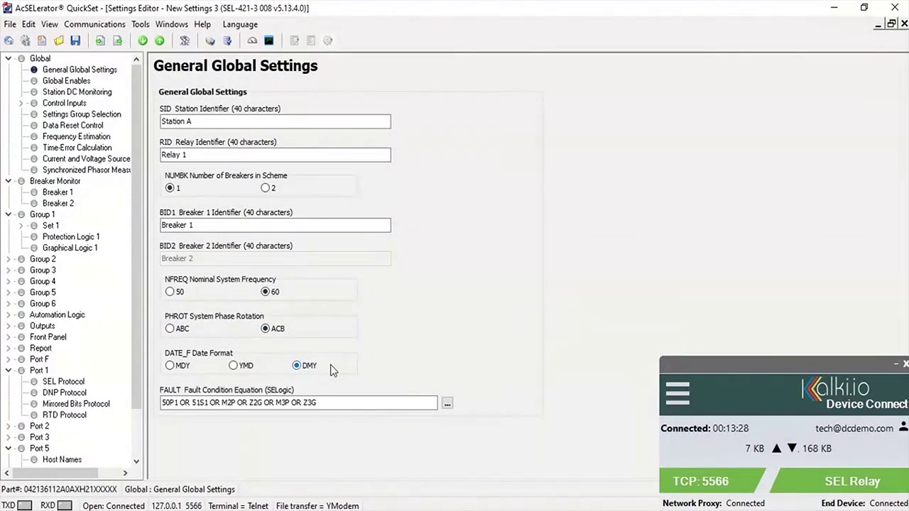
left_click(75, 41)
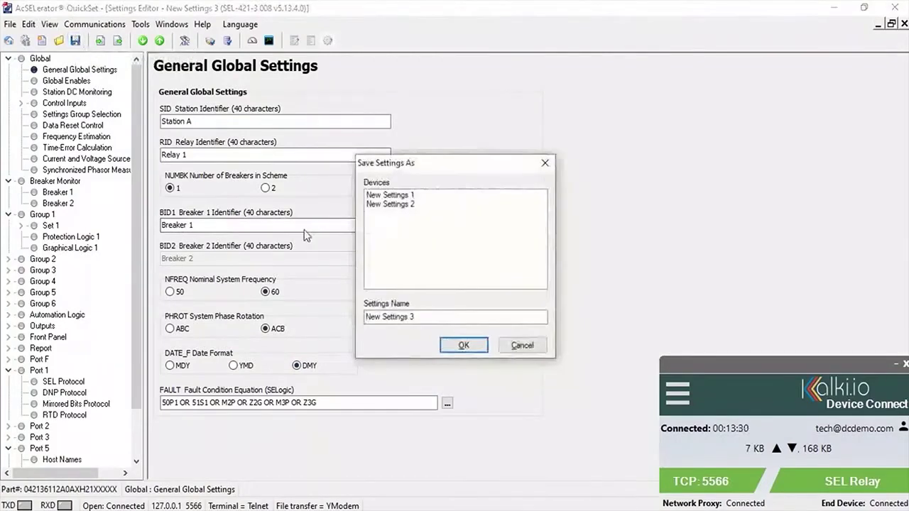
left_click_drag(431, 317, 262, 314)
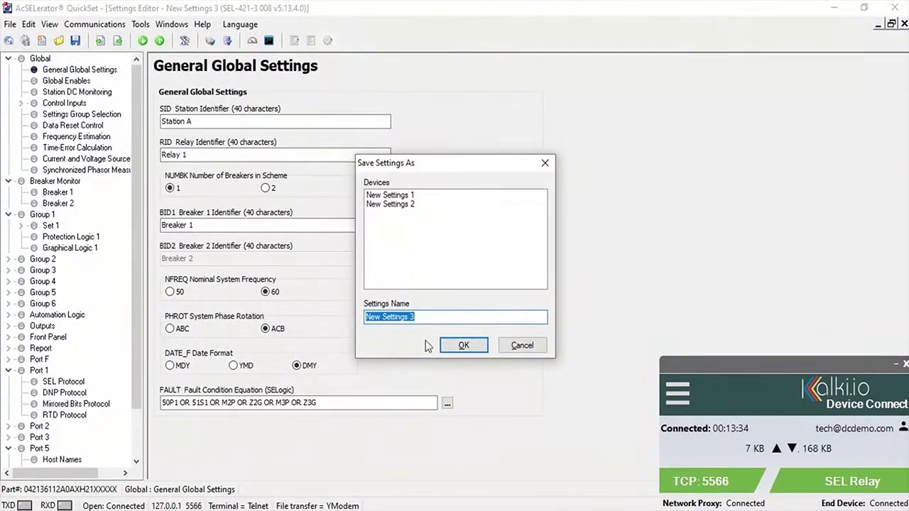
left_click(462, 345)
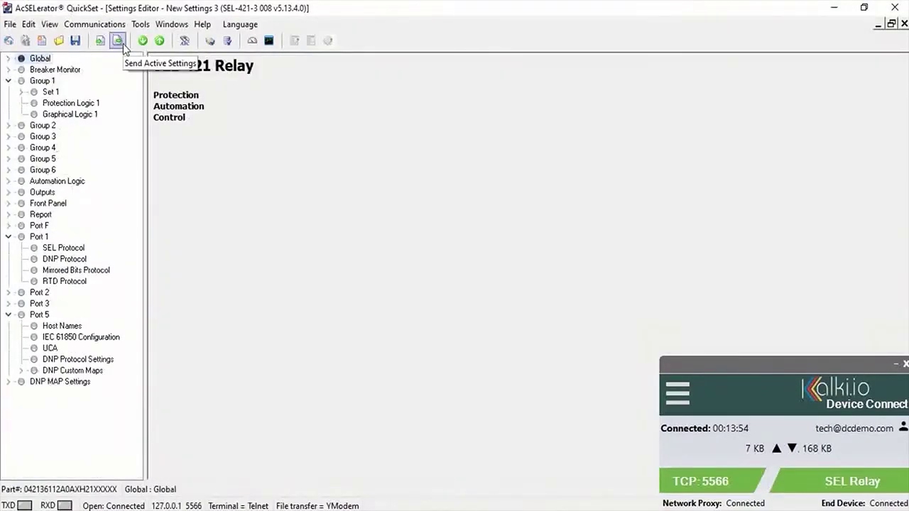
Step: Send the active New Settings 3 to the connected SEL-421 relay
left_click(120, 40)
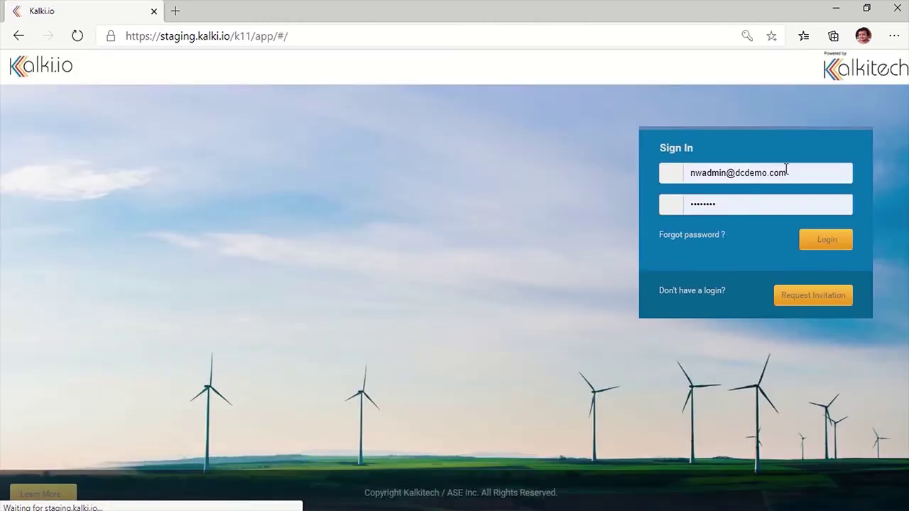
Step: Log in with the saved network administrator e-mail and its stored password
left_click(793, 171)
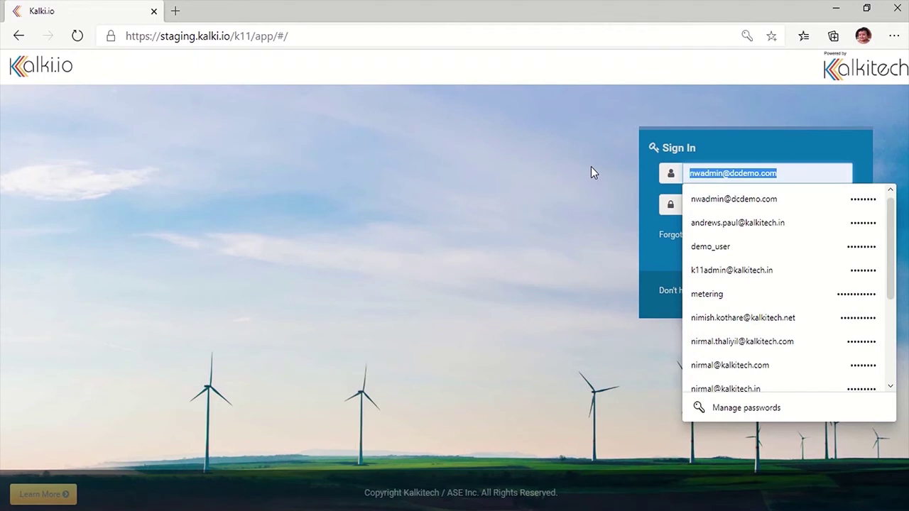
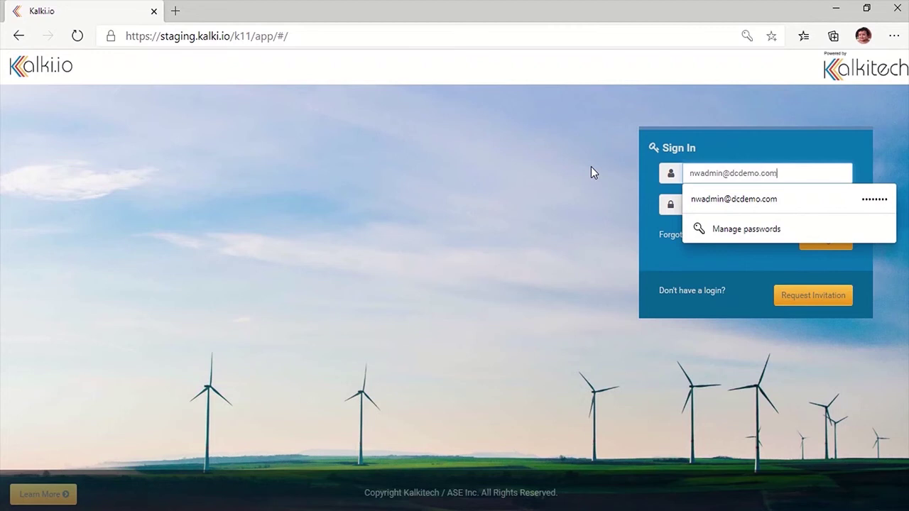
key("Tab")
left_click(823, 245)
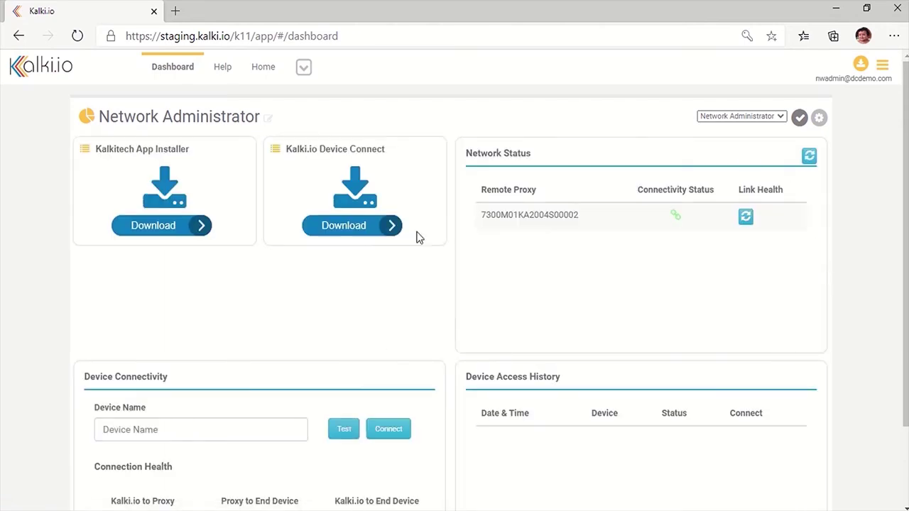
Step: Download and run the Kalkitech App Installer, then set its server to Staging Server
left_click(152, 234)
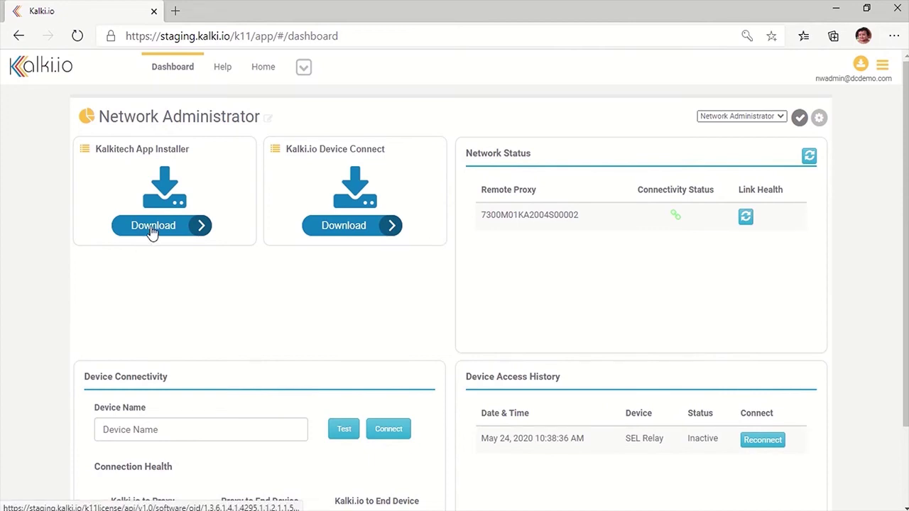
left_click(152, 226)
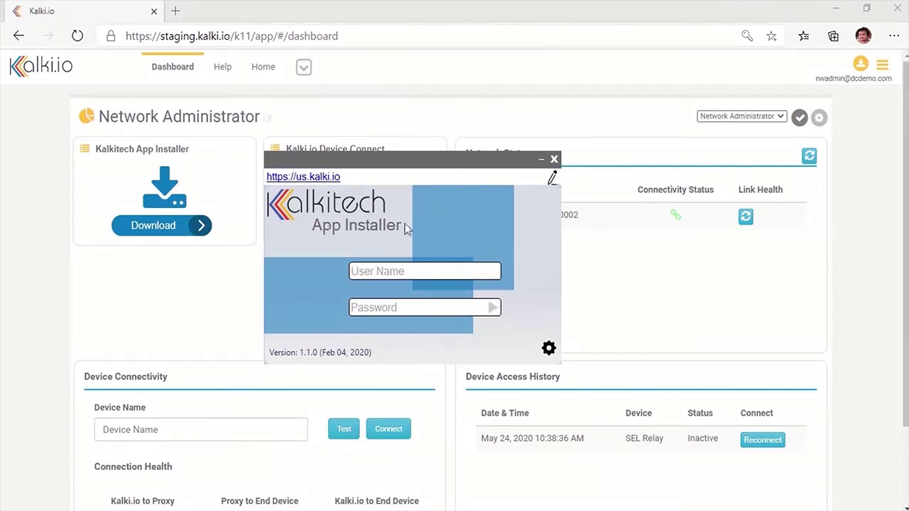
left_click(553, 178)
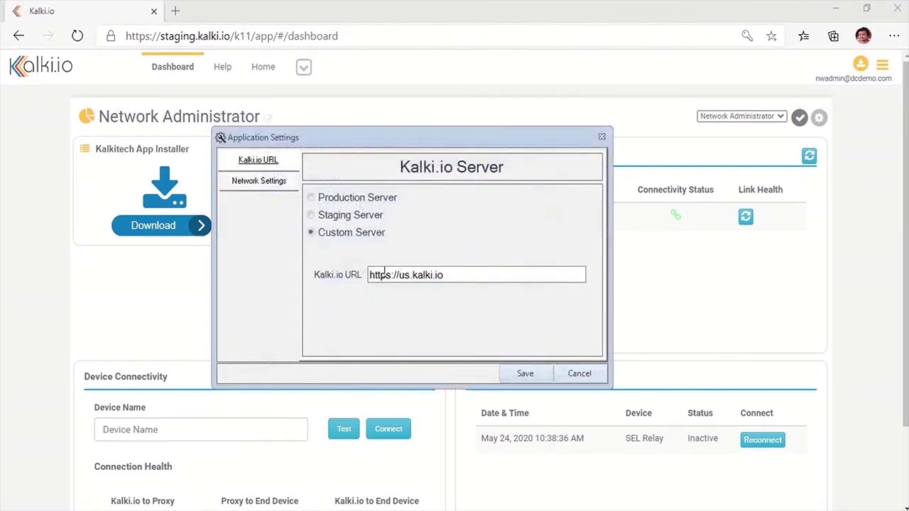
left_click(350, 216)
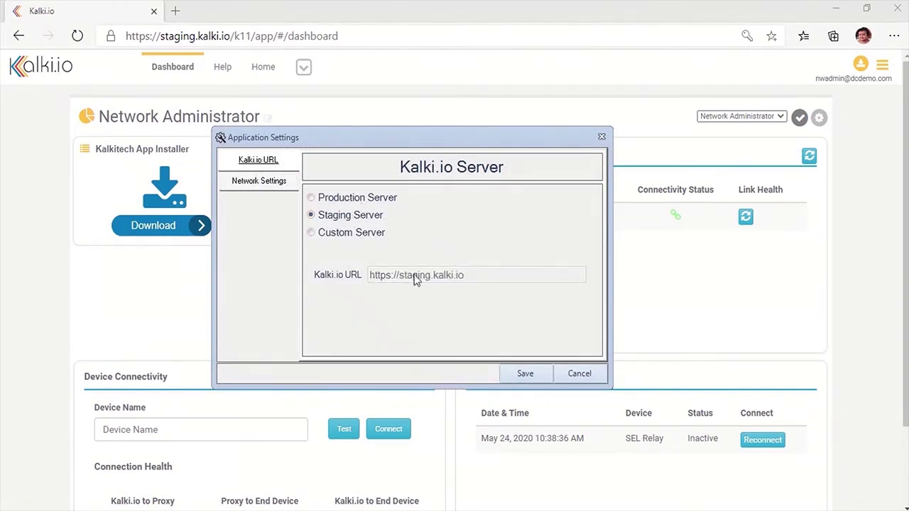
left_click(529, 378)
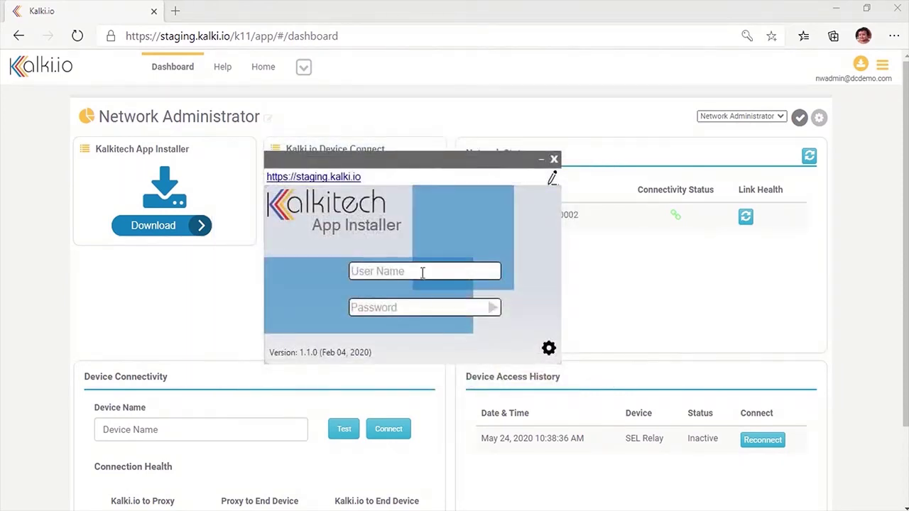
Step: Sign in to the App Installer with the admin account e-mail and password
left_click(424, 270)
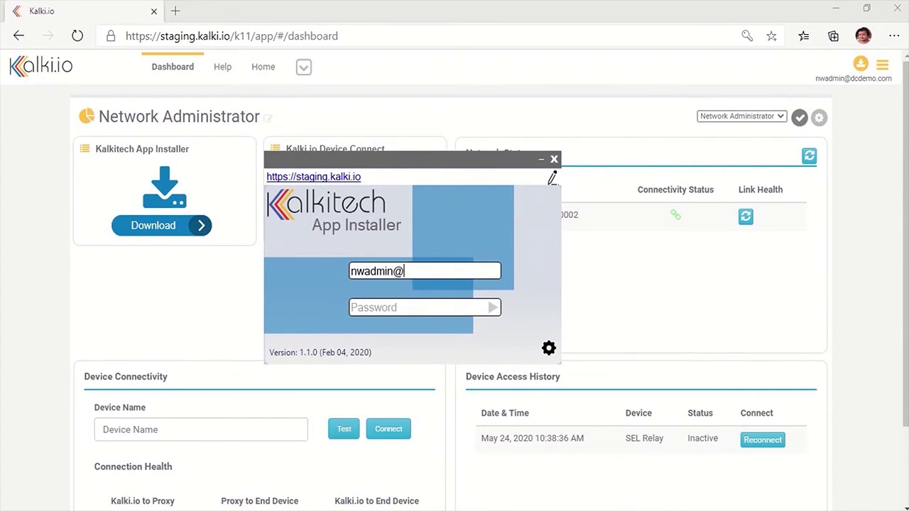
key("Tab")
type("*")
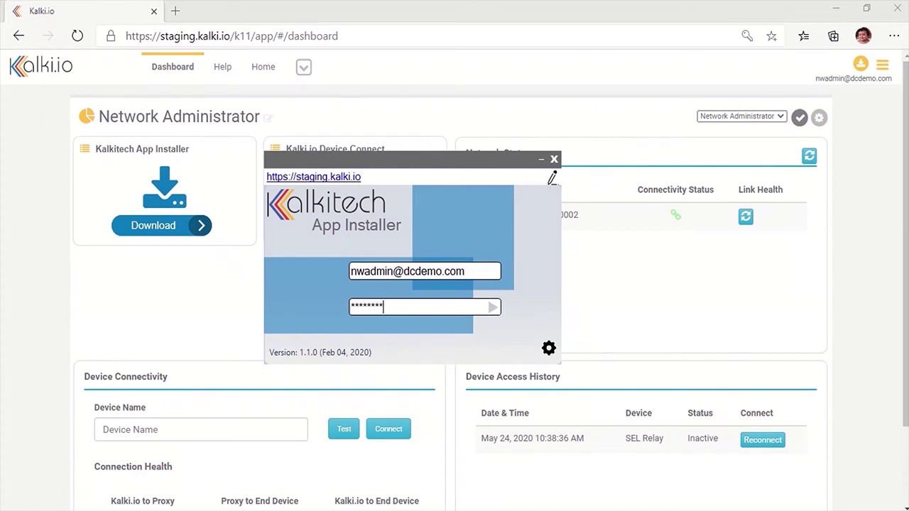
left_click(491, 307)
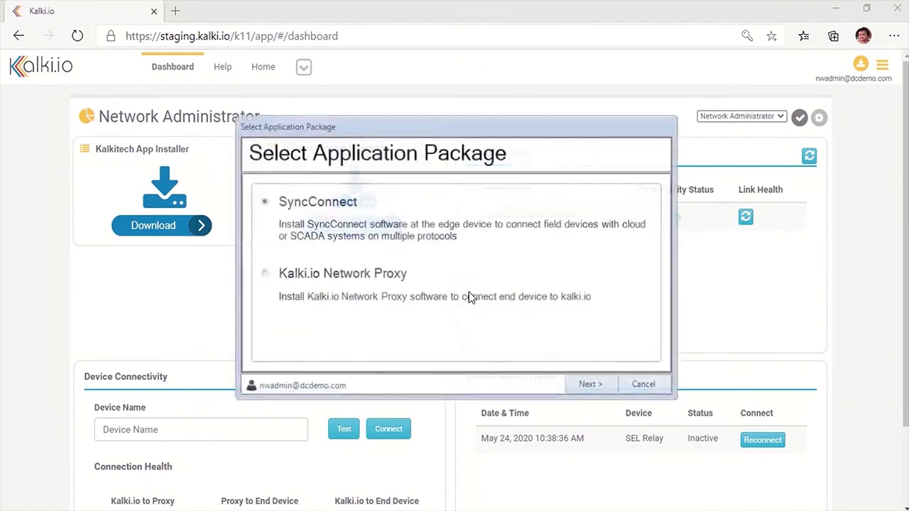
Step: Choose the Kalki.io Network Proxy package for a Linux target device at 192.168.100.45
left_click(281, 282)
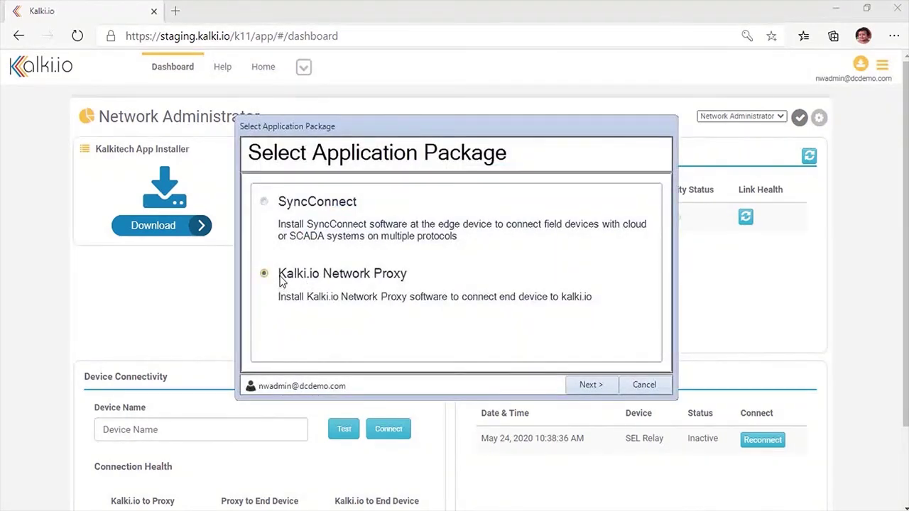
left_click(591, 384)
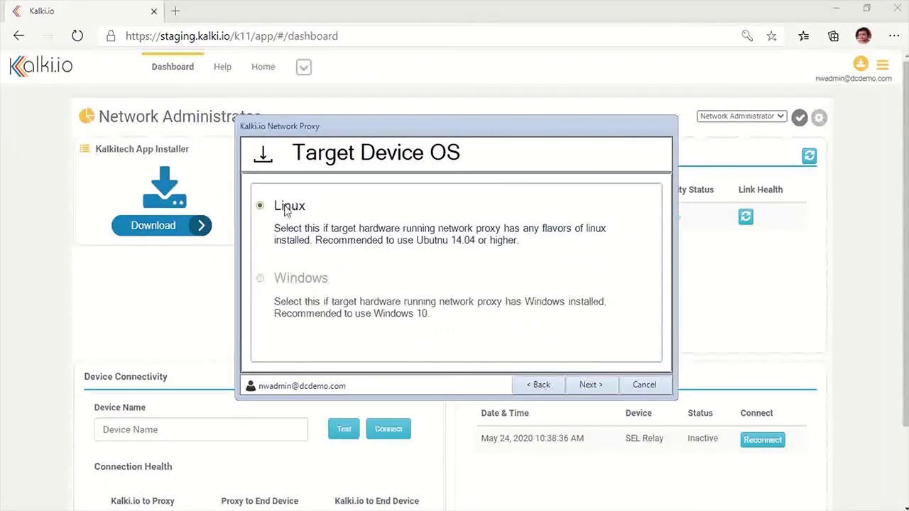
left_click(587, 384)
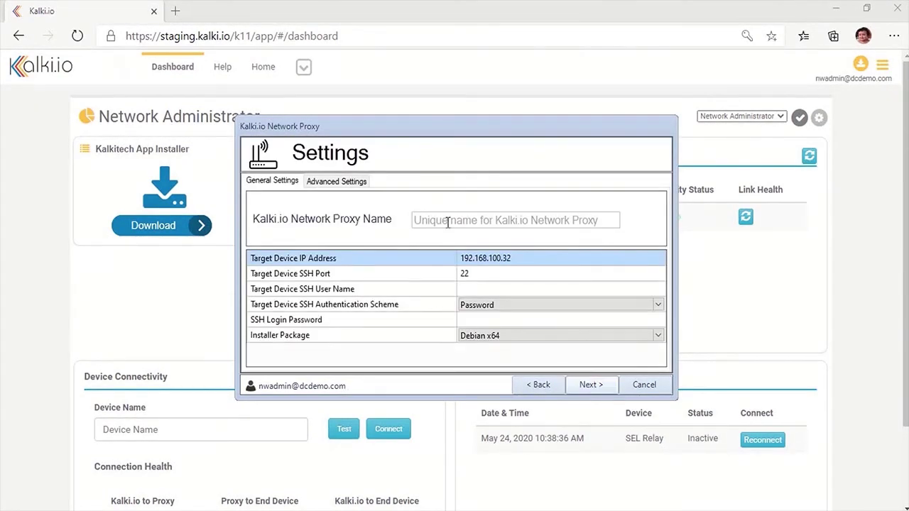
left_click(447, 223)
left_click(515, 257)
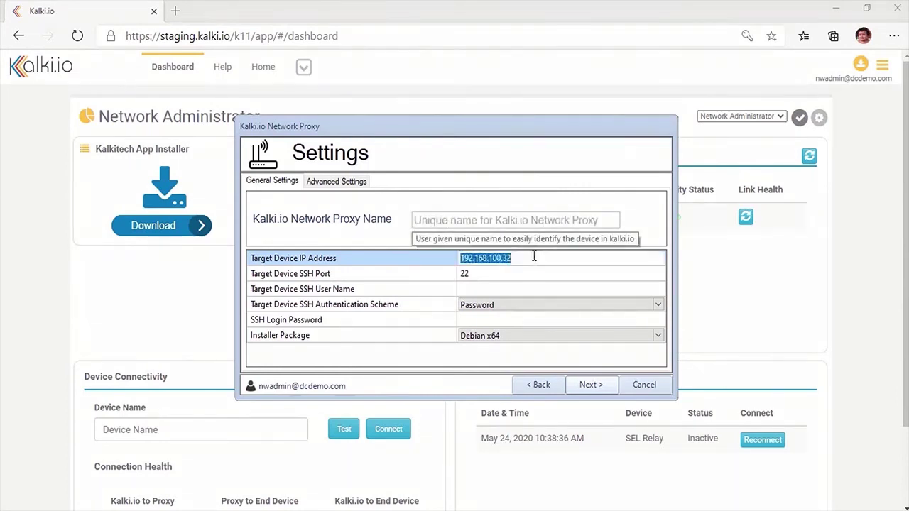
left_click(523, 222)
left_click(593, 385)
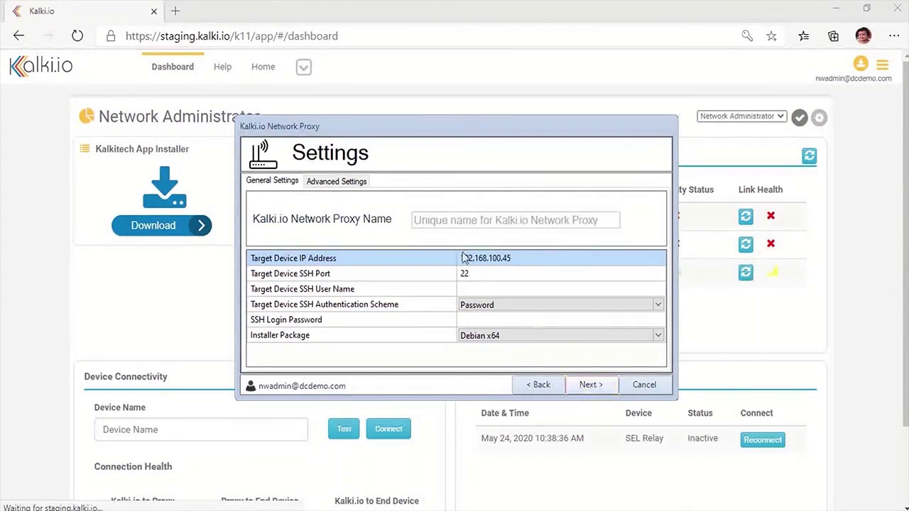
Step: Name the proxy Substation_San and enter the SSH user name and login password
left_click(471, 218)
type("Substation")
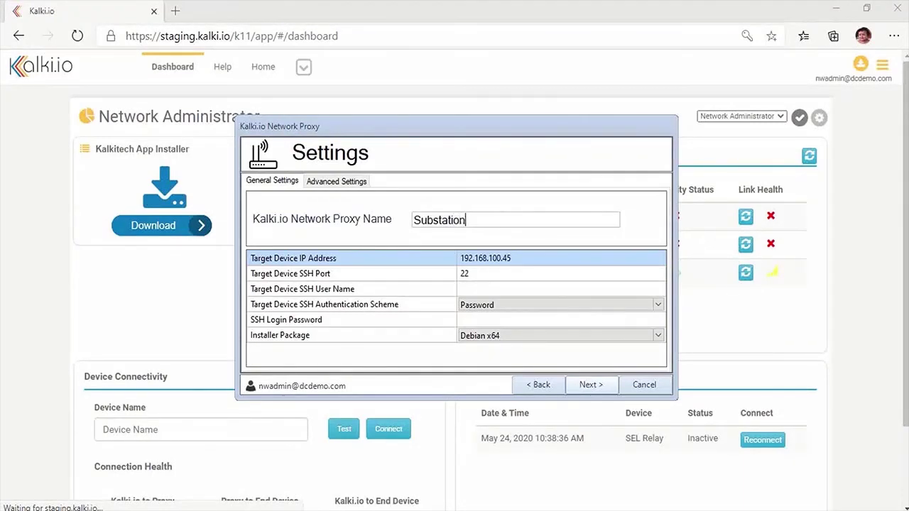
type("_San")
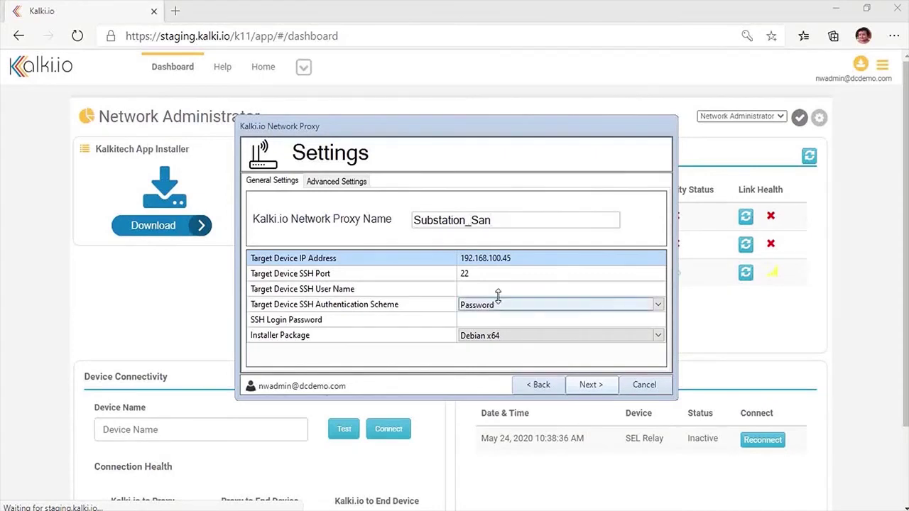
left_click(489, 288)
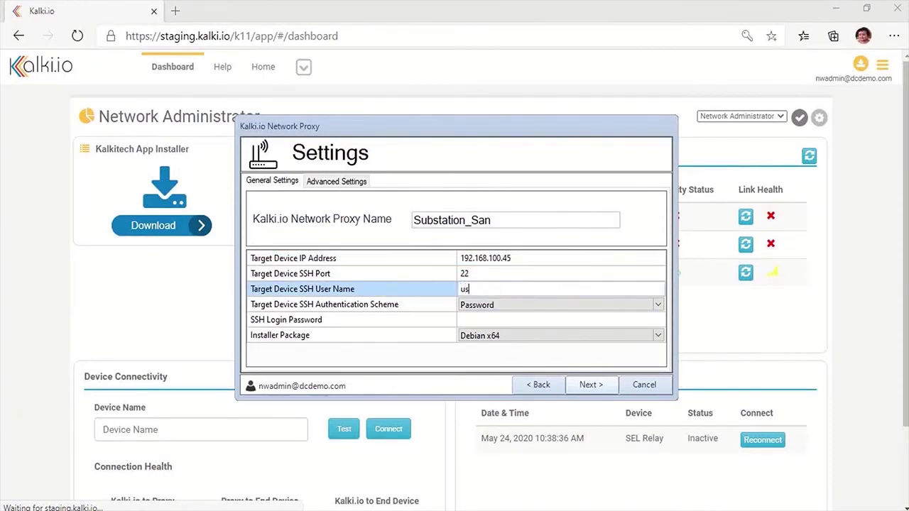
key("Tab")
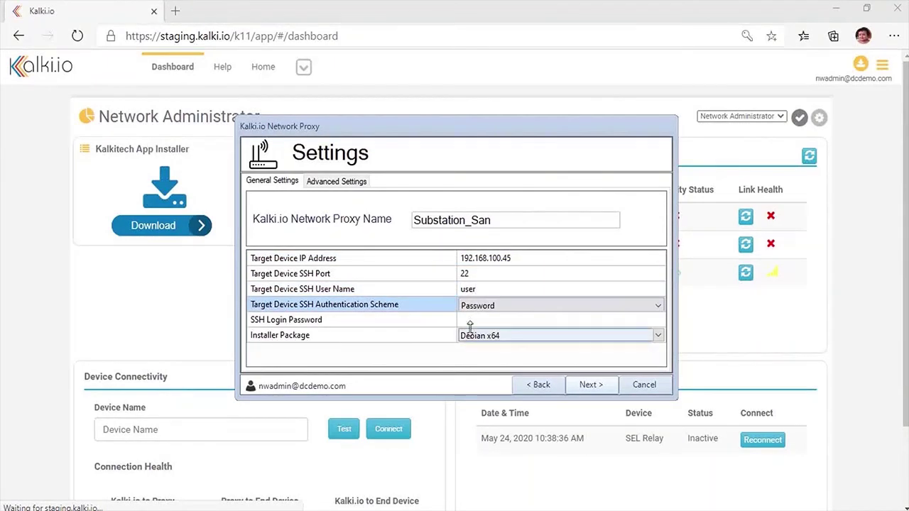
left_click(476, 323)
left_click(476, 323)
type("kal")
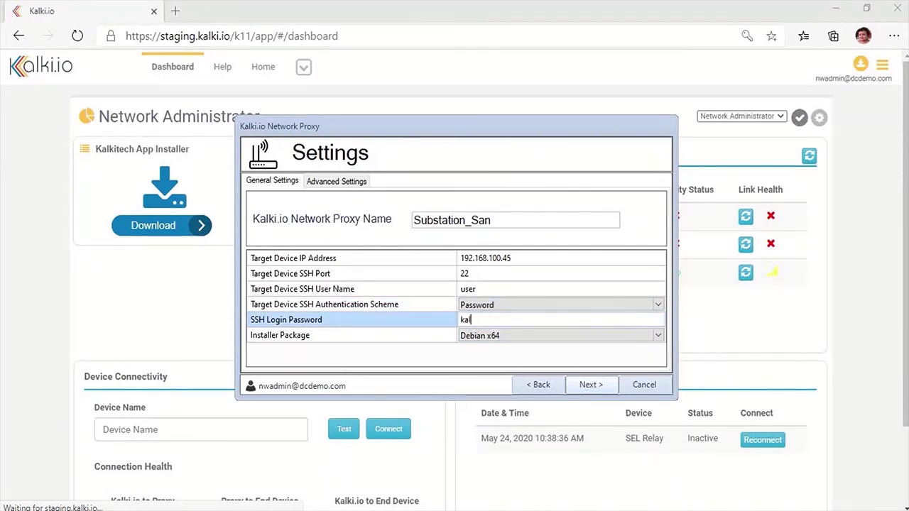
type("ki")
key("Tab")
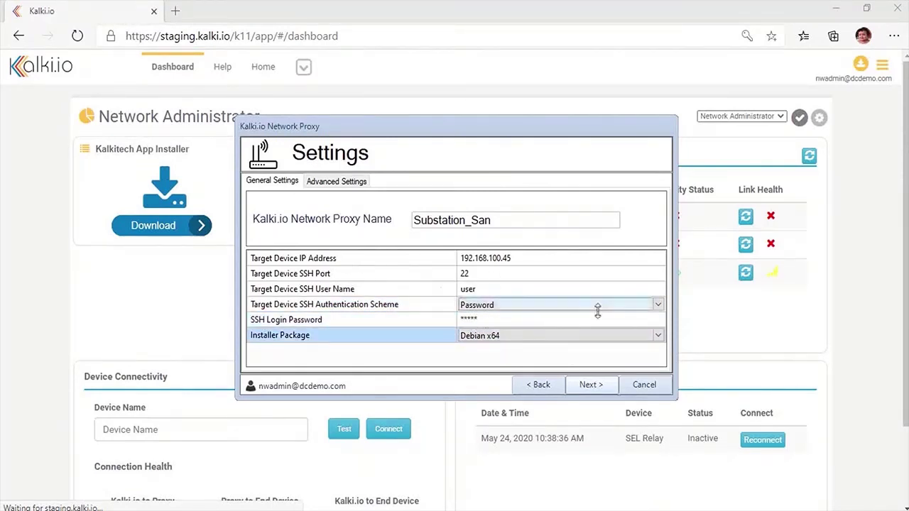
Step: Enter the target device's sudo password in the advanced installation settings
left_click(344, 183)
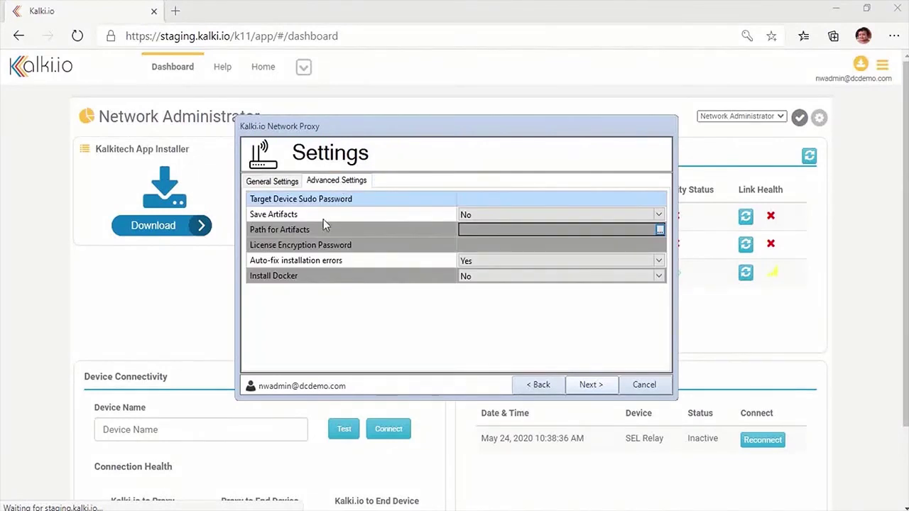
left_click(499, 199)
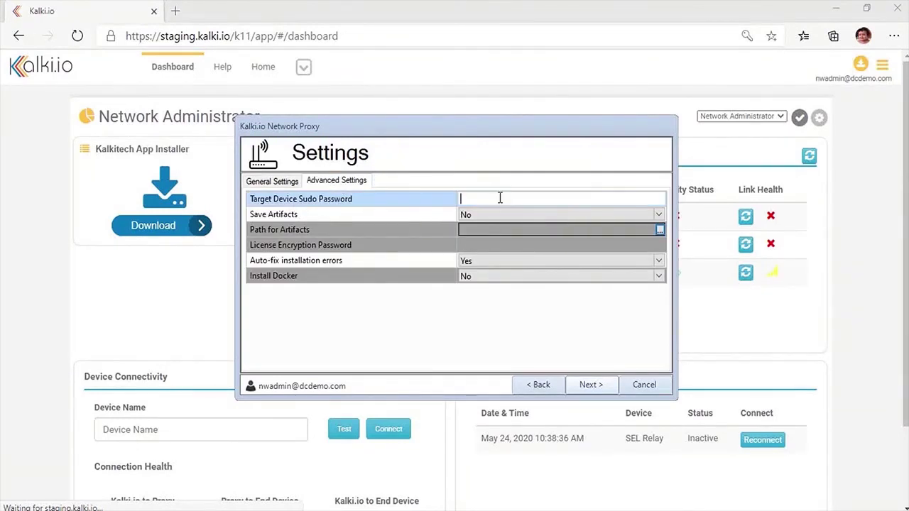
type("kalki")
key("Return")
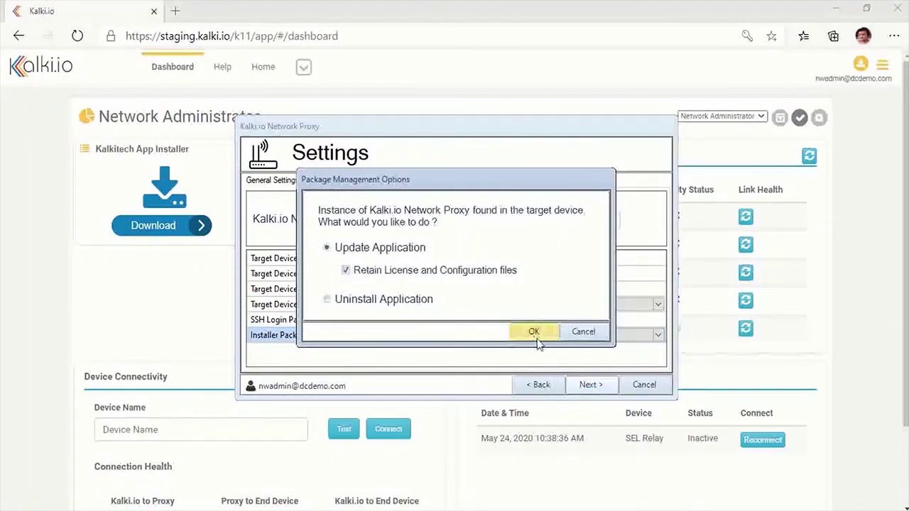
Step: Confirm updating the existing network proxy and follow its logs and installation steps
left_click(537, 333)
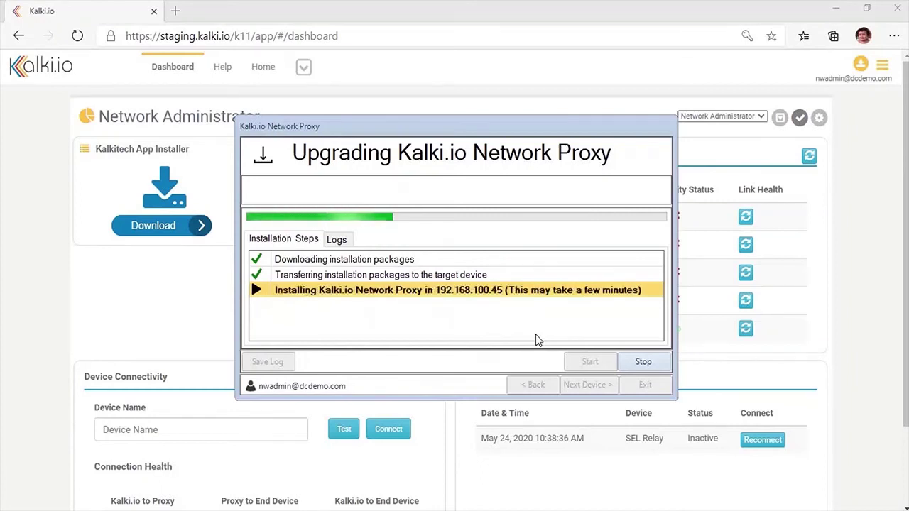
left_click(337, 239)
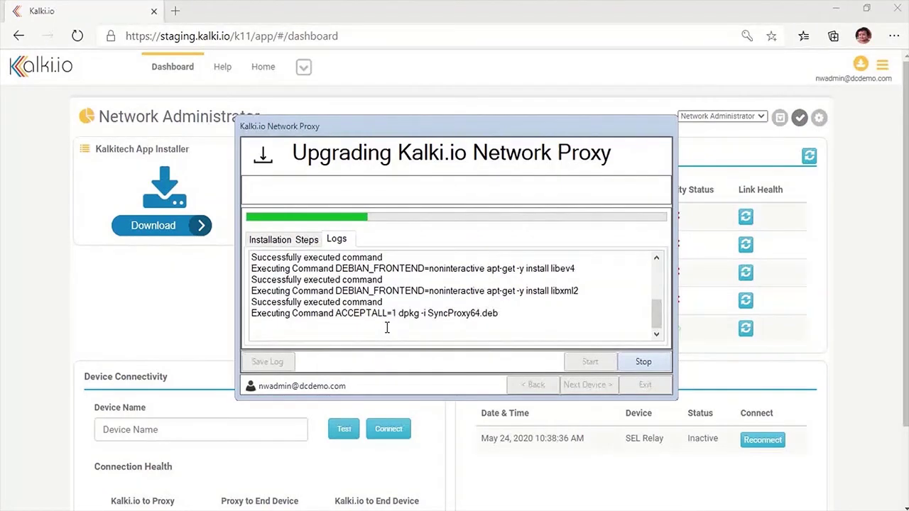
left_click(281, 239)
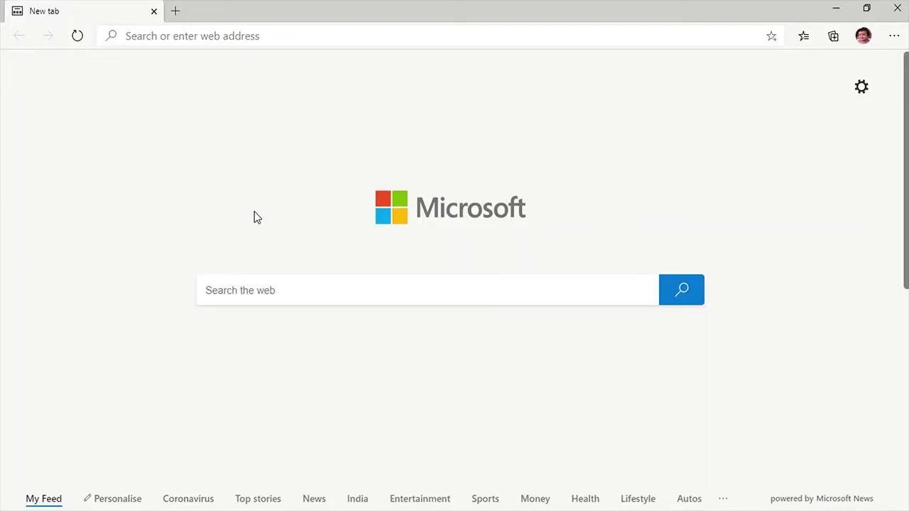
Step: Open staging.kalki.io in Edge and log in with the engineer account's e-mail and password
left_click(249, 36)
type("staging.kalki.io/k11/app/#/")
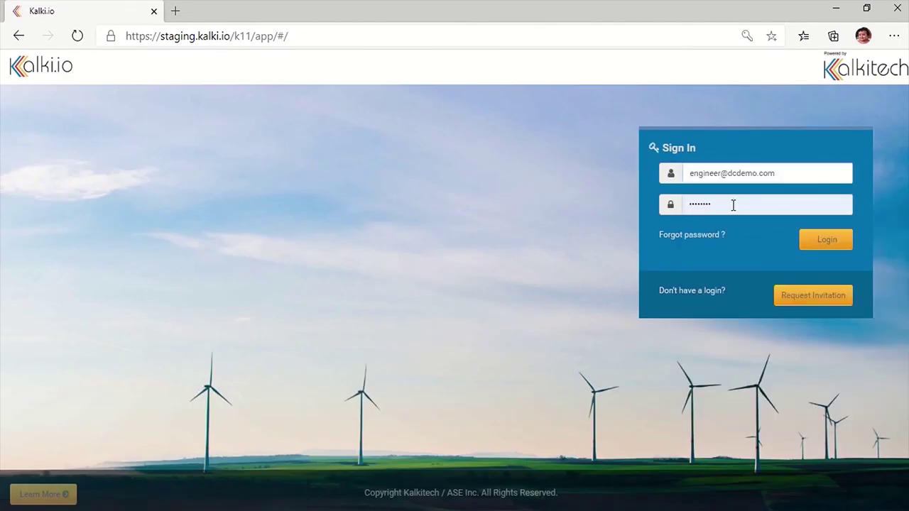
left_click(706, 204)
type("*****")
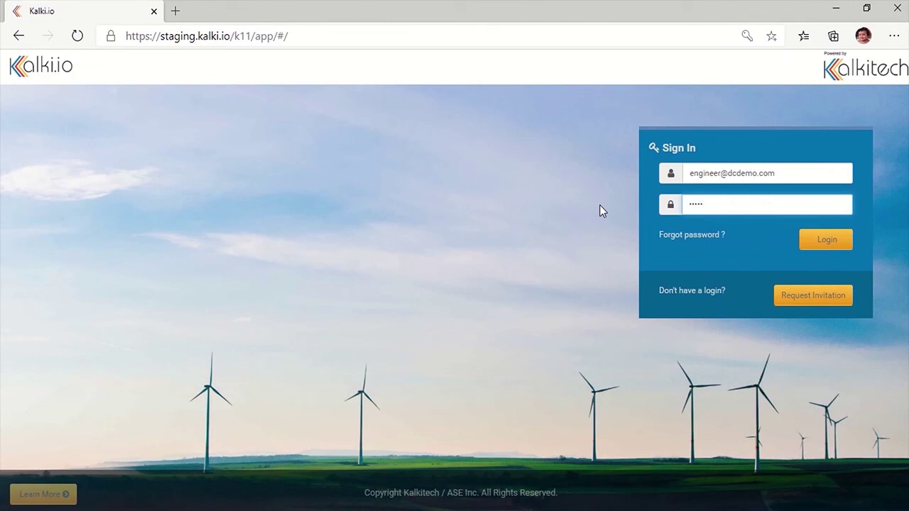
type("***")
left_click(829, 240)
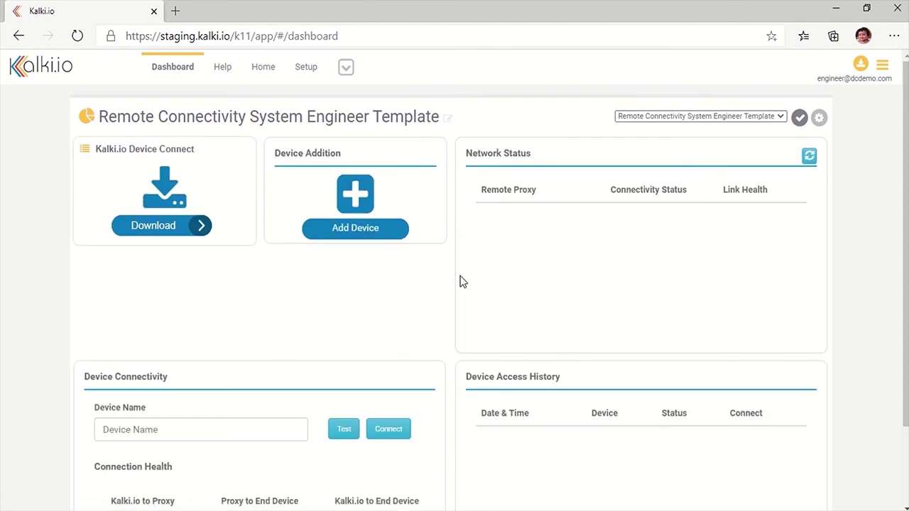
Step: Add a new device named SEL Relay with description 'Sel relay R421' and continue
scroll(418, 249, "down", 1)
left_click(359, 201)
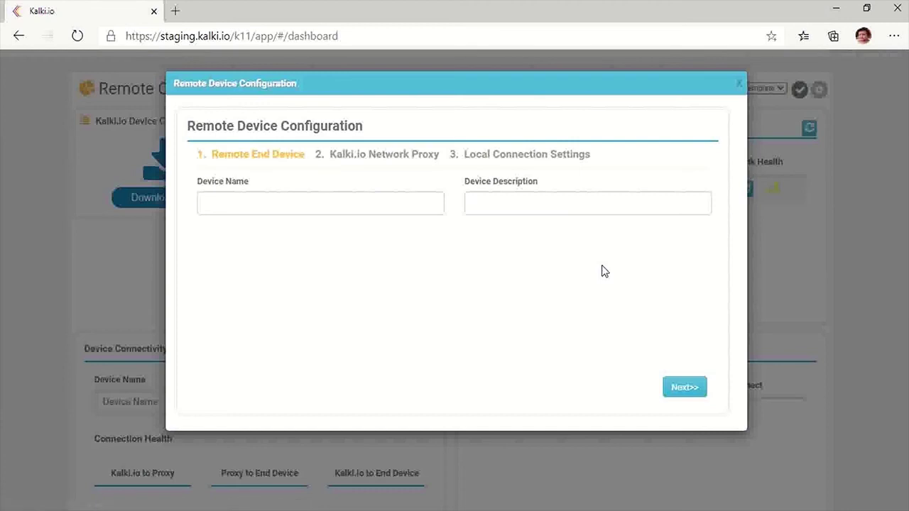
left_click(374, 207)
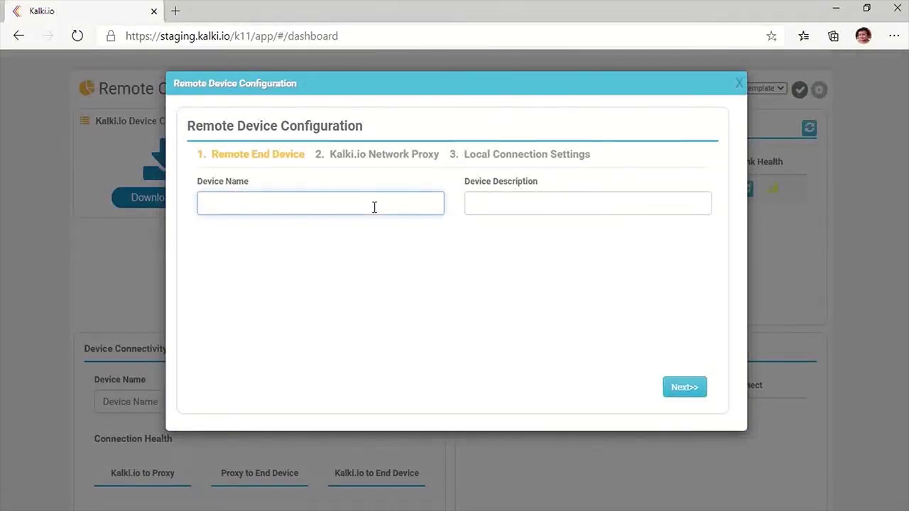
type("SEL Relay")
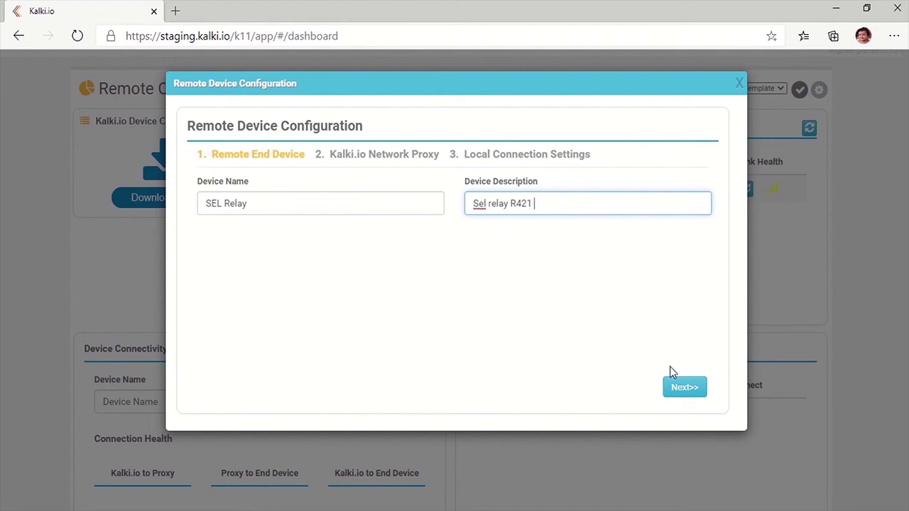
left_click(688, 390)
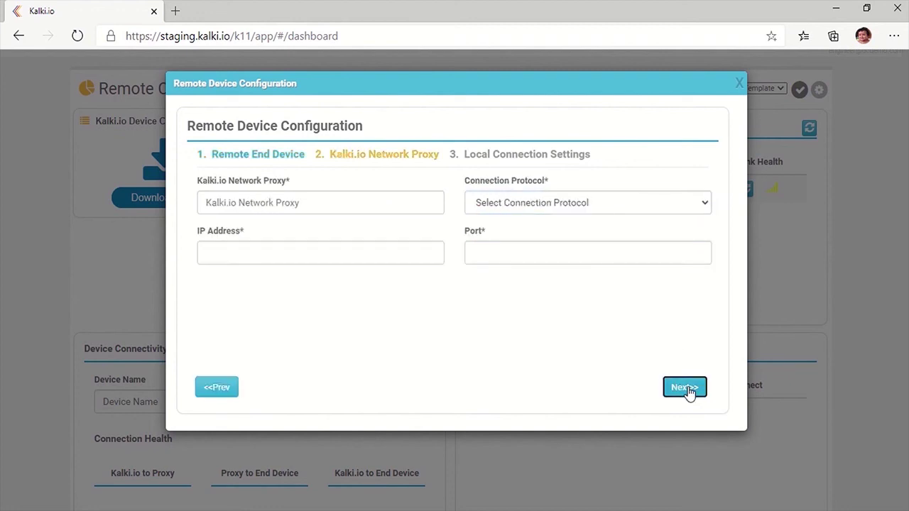
Step: Select proxy 7300M01KA2004S00002 with TCP protocol, IP 192.92.92.92 and port 21
left_click(306, 205)
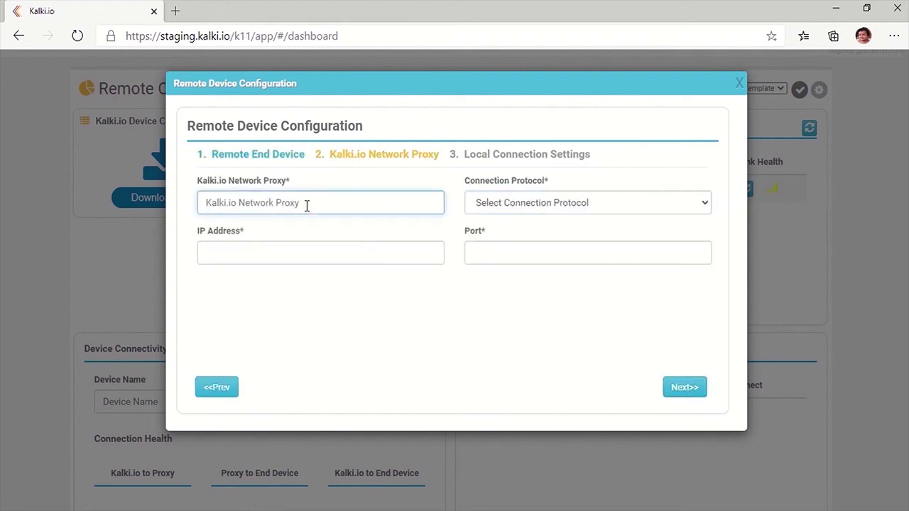
type("7")
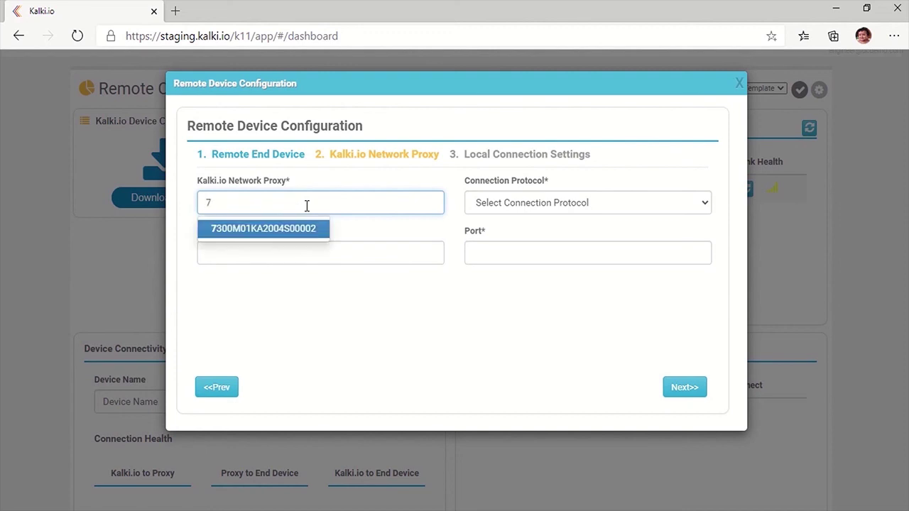
left_click(295, 230)
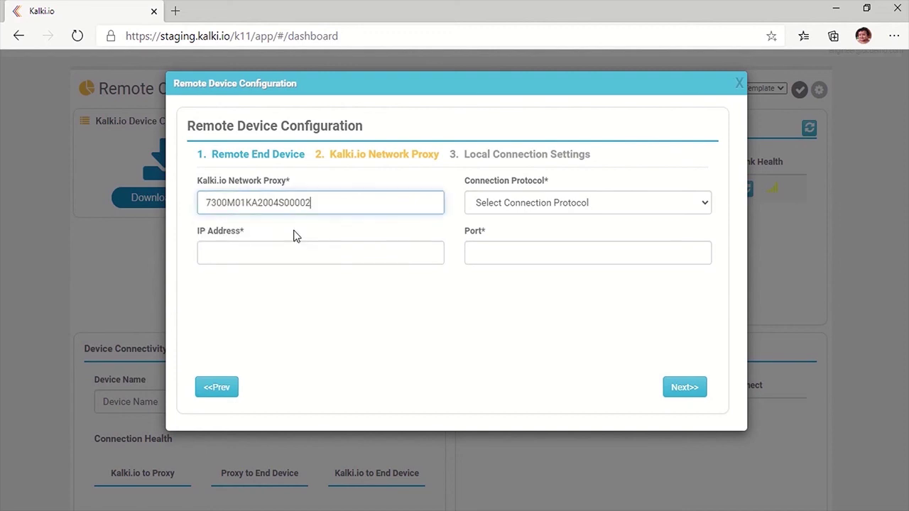
left_click(520, 206)
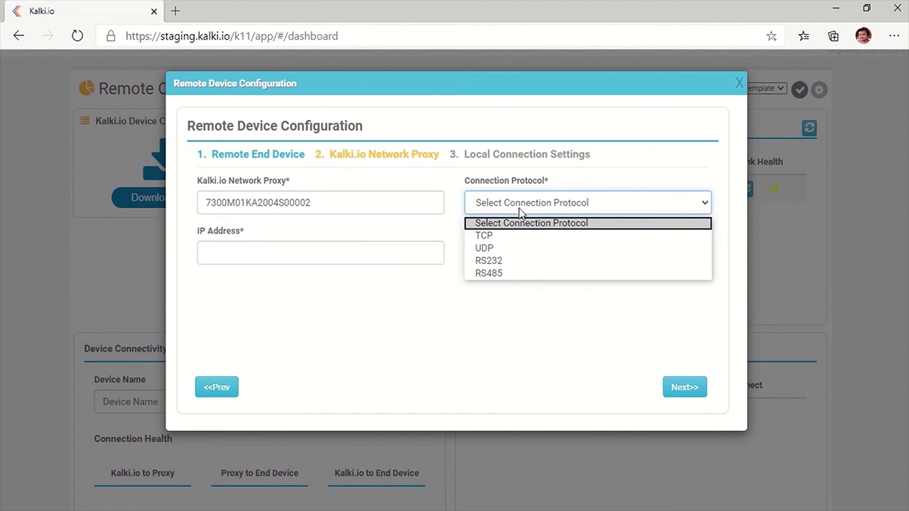
left_click(523, 237)
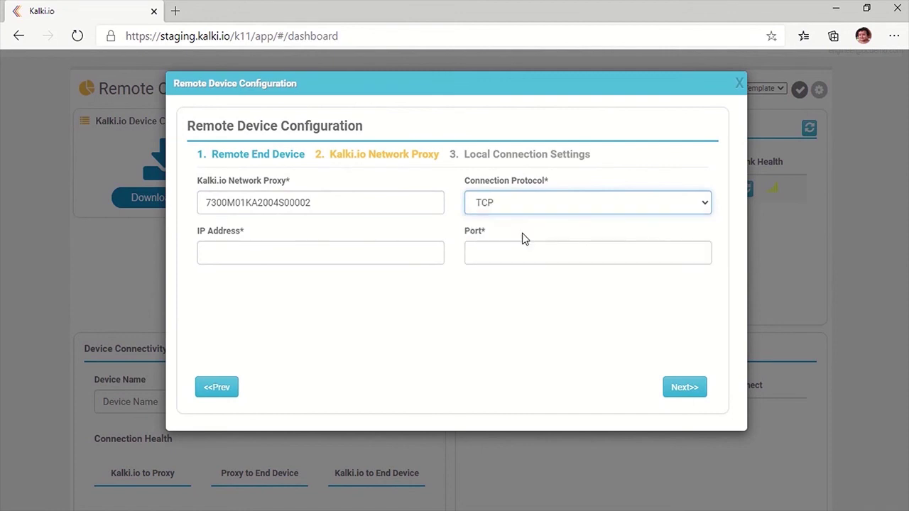
left_click(328, 262)
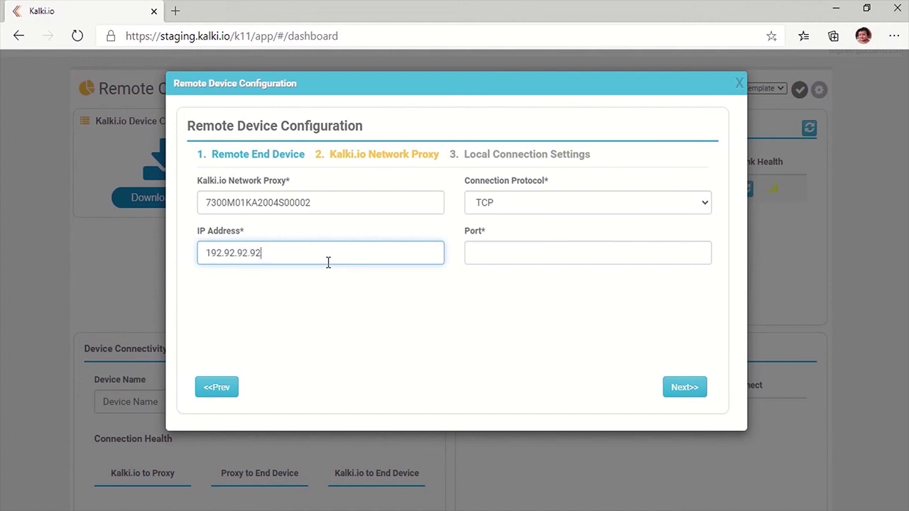
left_click(469, 250)
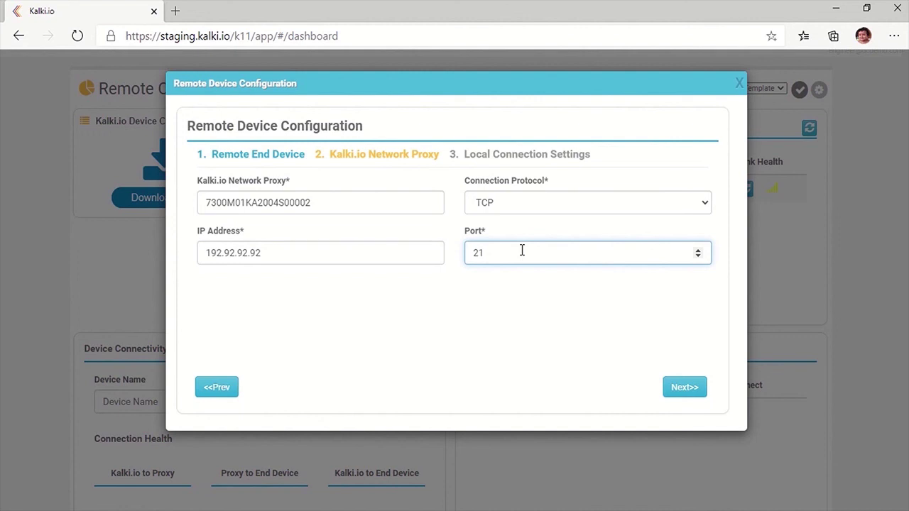
left_click(684, 389)
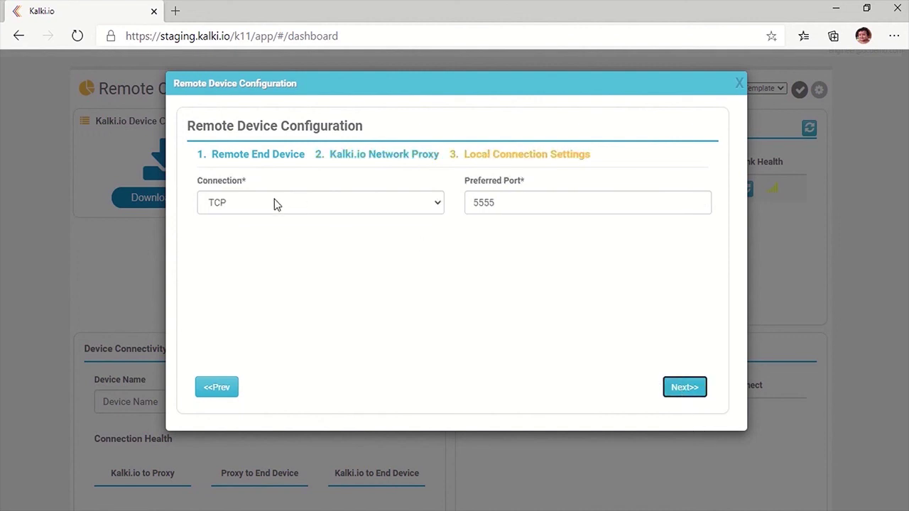
Step: Keep the local connection on TCP and change the preferred port from 5555 to 5566
left_click_drag(464, 154, 606, 156)
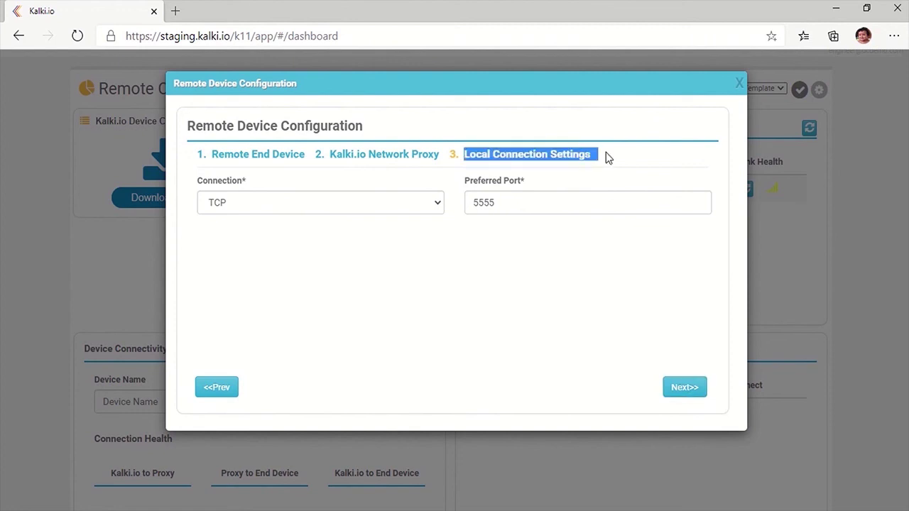
left_click(277, 197)
left_click(278, 198)
left_click(492, 204)
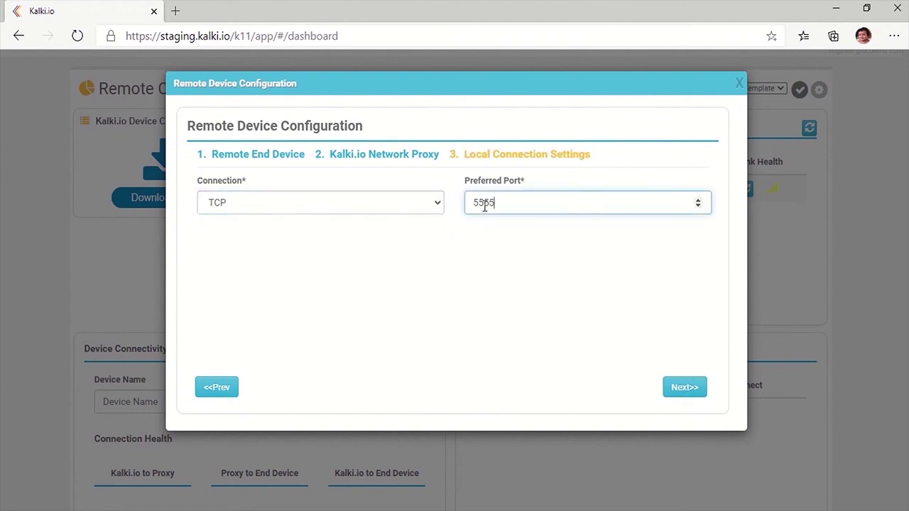
left_click_drag(484, 204, 527, 206)
type("66")
left_click(609, 309)
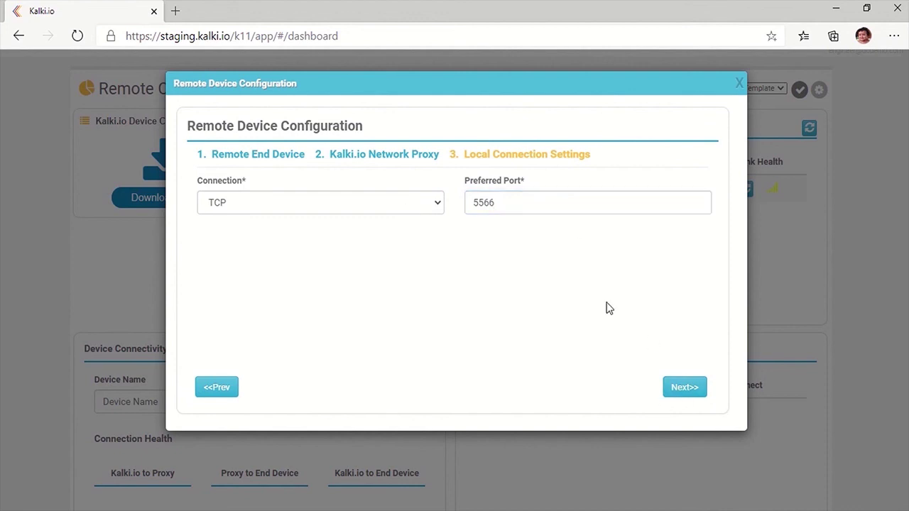
left_click(682, 390)
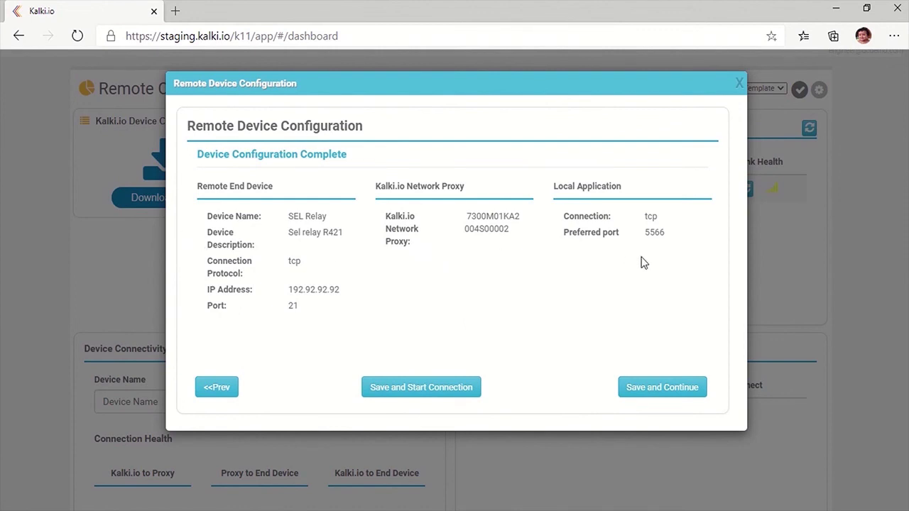
Step: Save the SEL Relay1 device and select the technician user to share it with
left_click(680, 390)
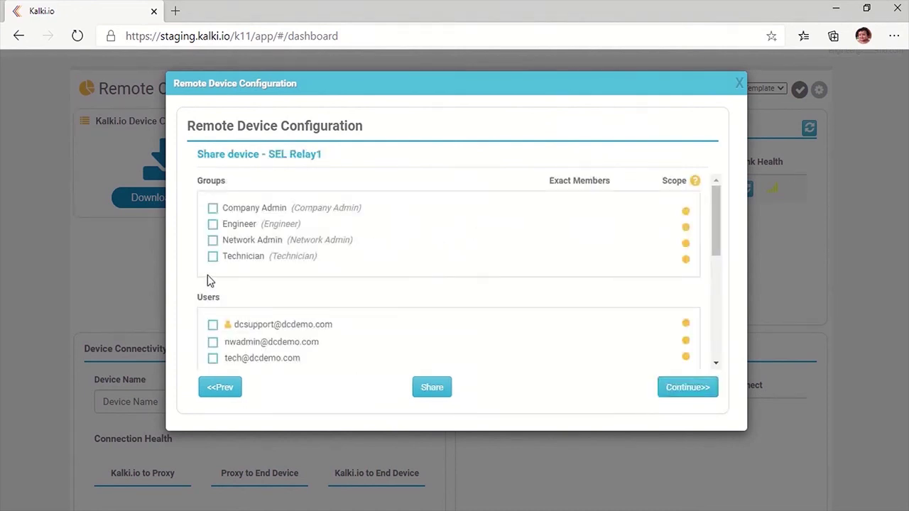
left_click(213, 259)
scroll(277, 288, "down", 1)
left_click(213, 328)
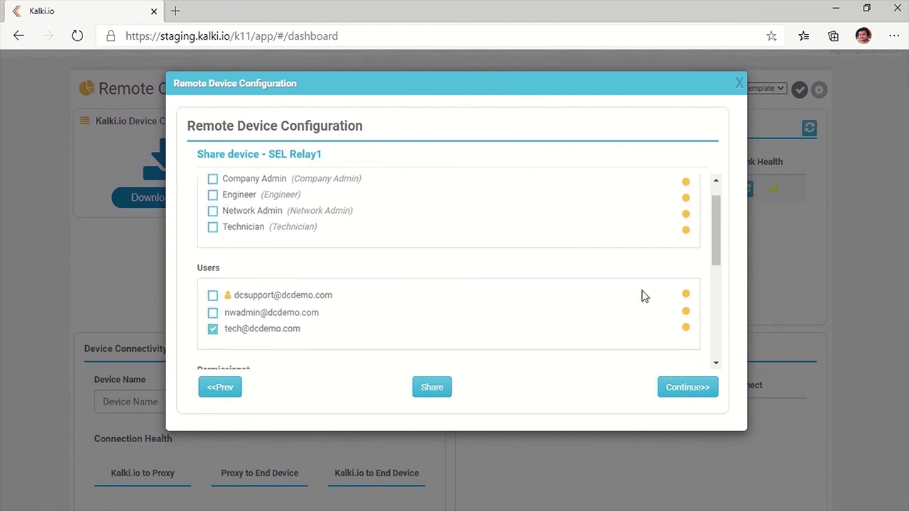
Step: Grant Start and Terminate Device Access, share the relay, and dismiss the confirmation
left_click_drag(717, 243, 713, 310)
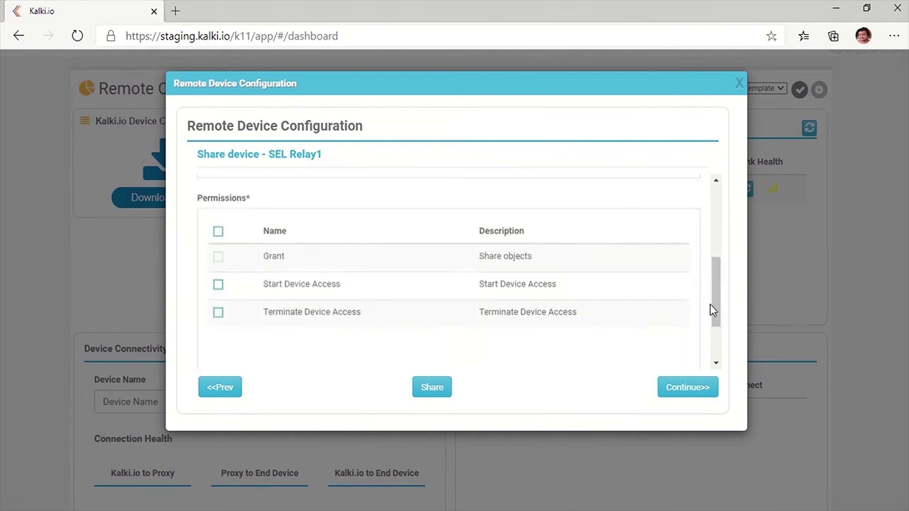
left_click(218, 287)
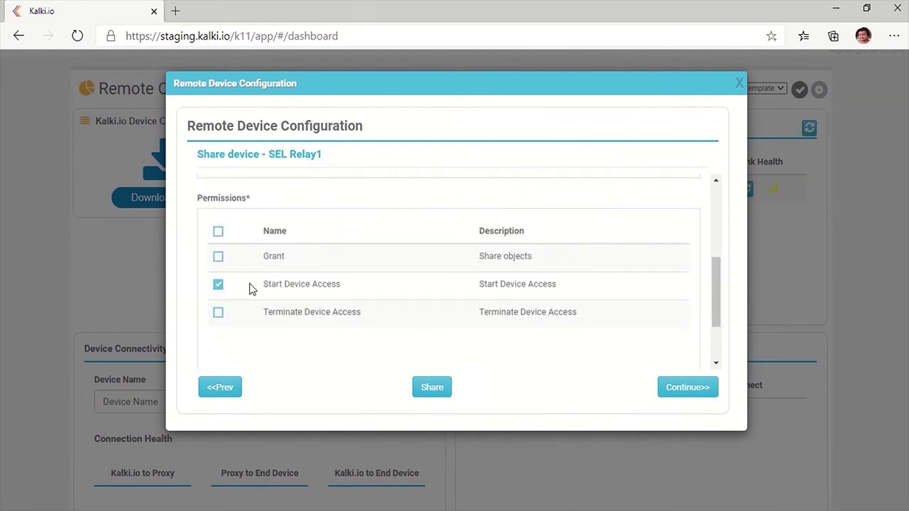
left_click(219, 314)
left_click_drag(715, 316, 714, 355)
left_click(444, 393)
left_click(629, 217)
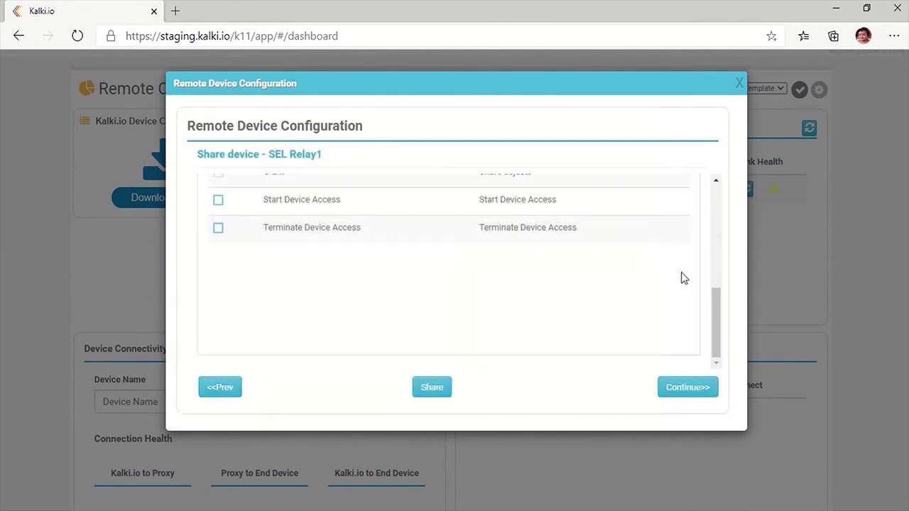
scroll(717, 284, "up", 4)
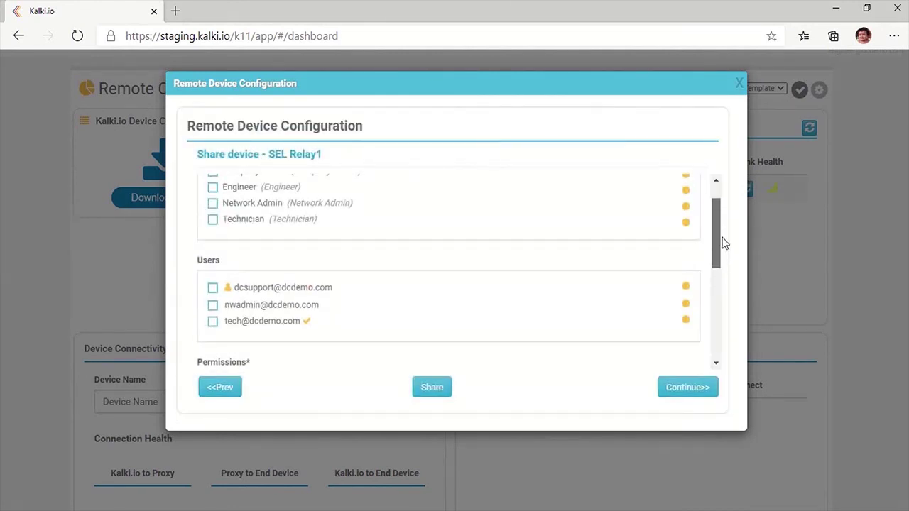
scroll(724, 234, "up", 1)
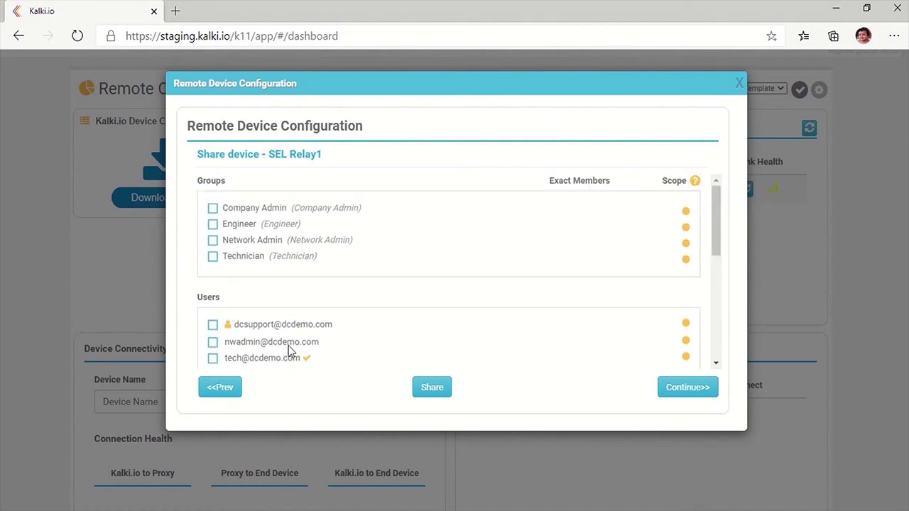
left_click_drag(264, 356, 332, 366)
left_click(309, 217)
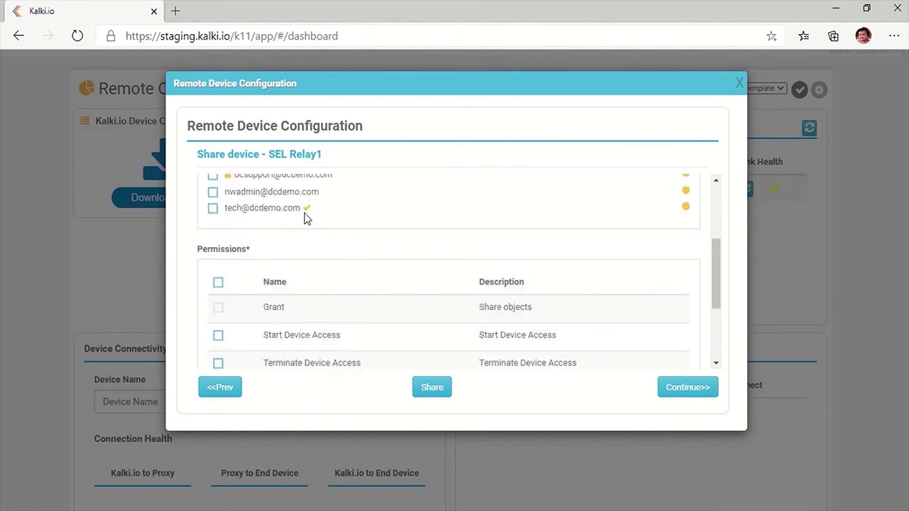
left_click(677, 392)
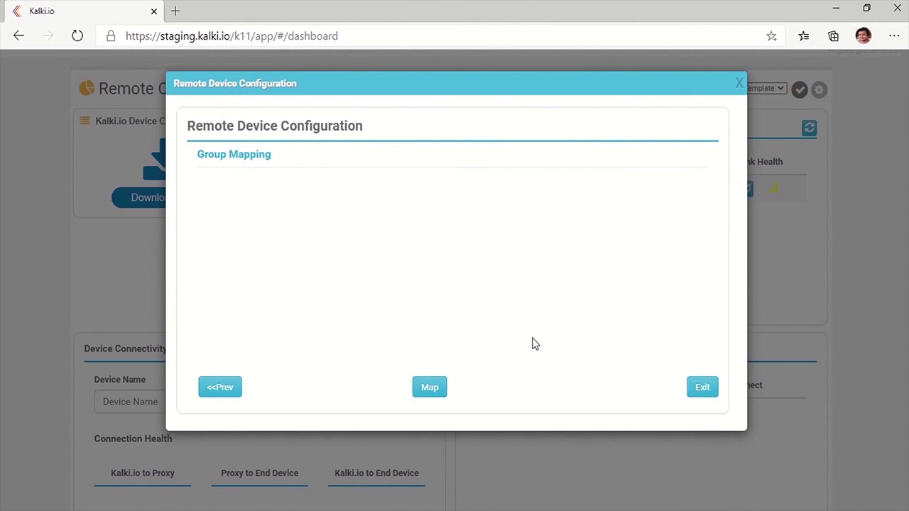